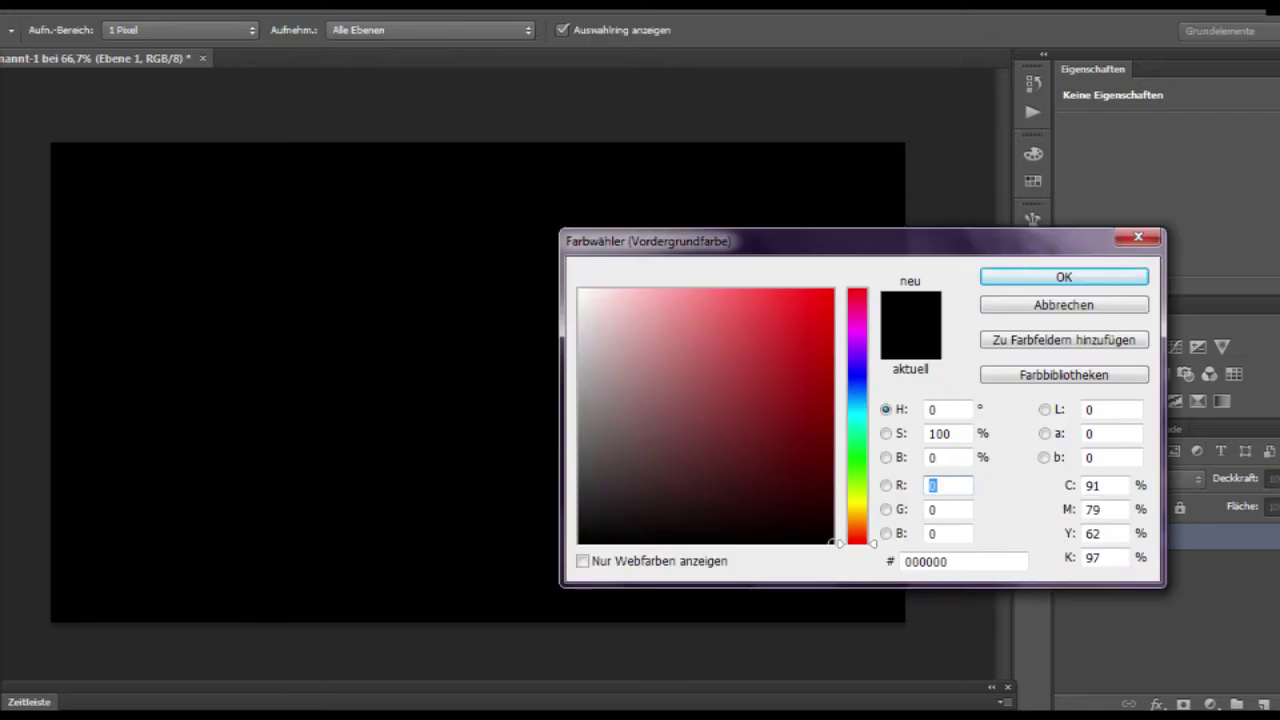
Set the foreground colour to purple a008e0, stamp the 1805 px ray brush over the black canvas, and choose another light-burst brush
{"action": "left_click", "coordinate": [826, 310]}
{"action": "left_click", "coordinate": [824, 318]}
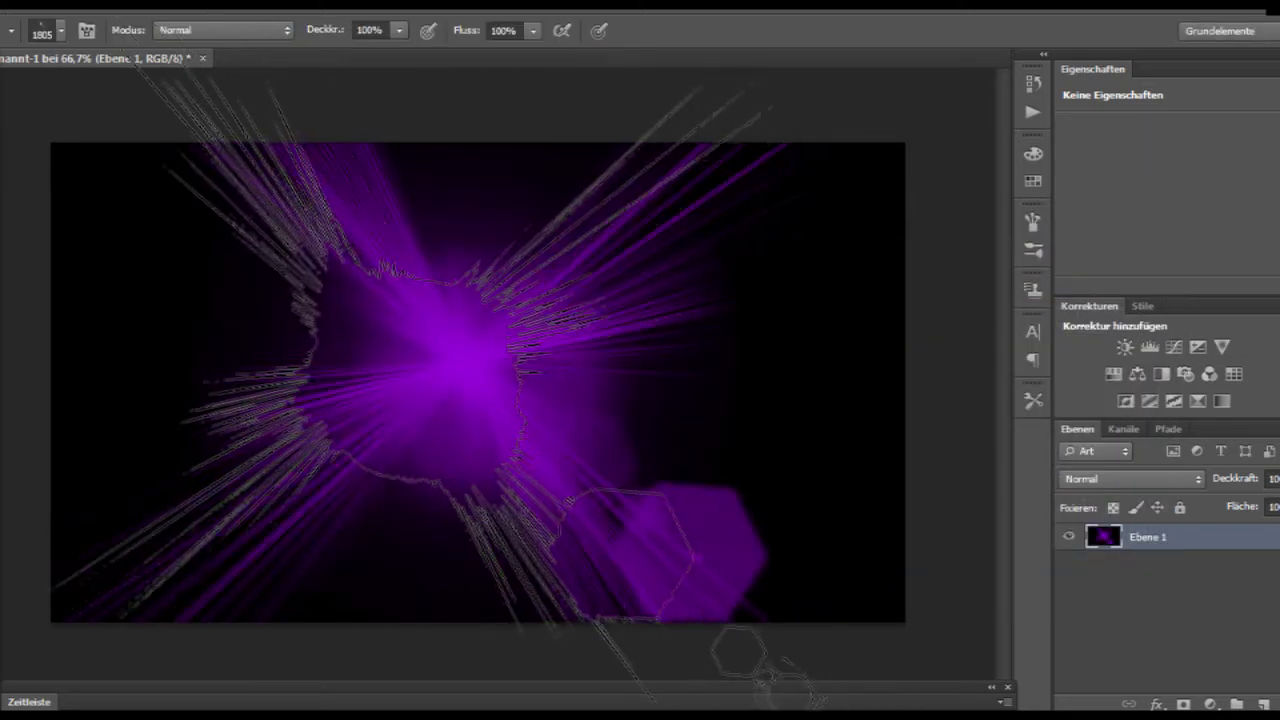
{"action": "left_click", "coordinate": [61, 31]}
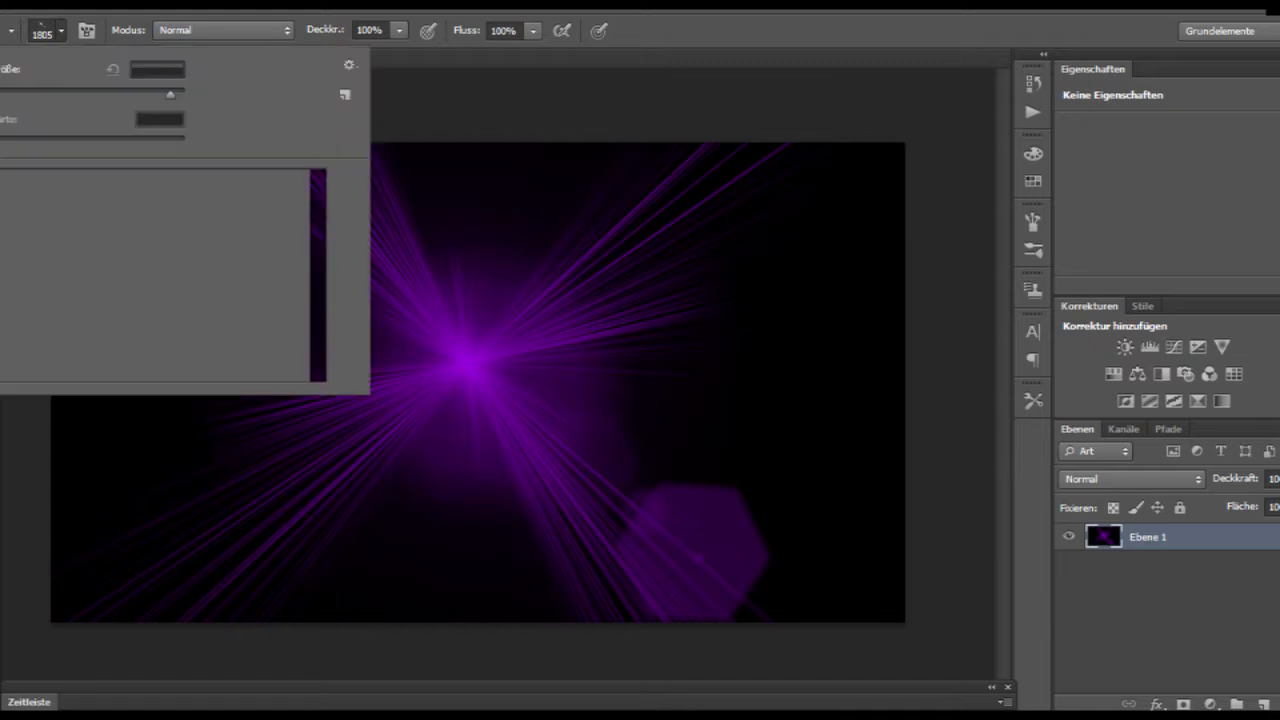
{"action": "left_click", "coordinate": [194, 298]}
{"action": "key", "text": "Return"}
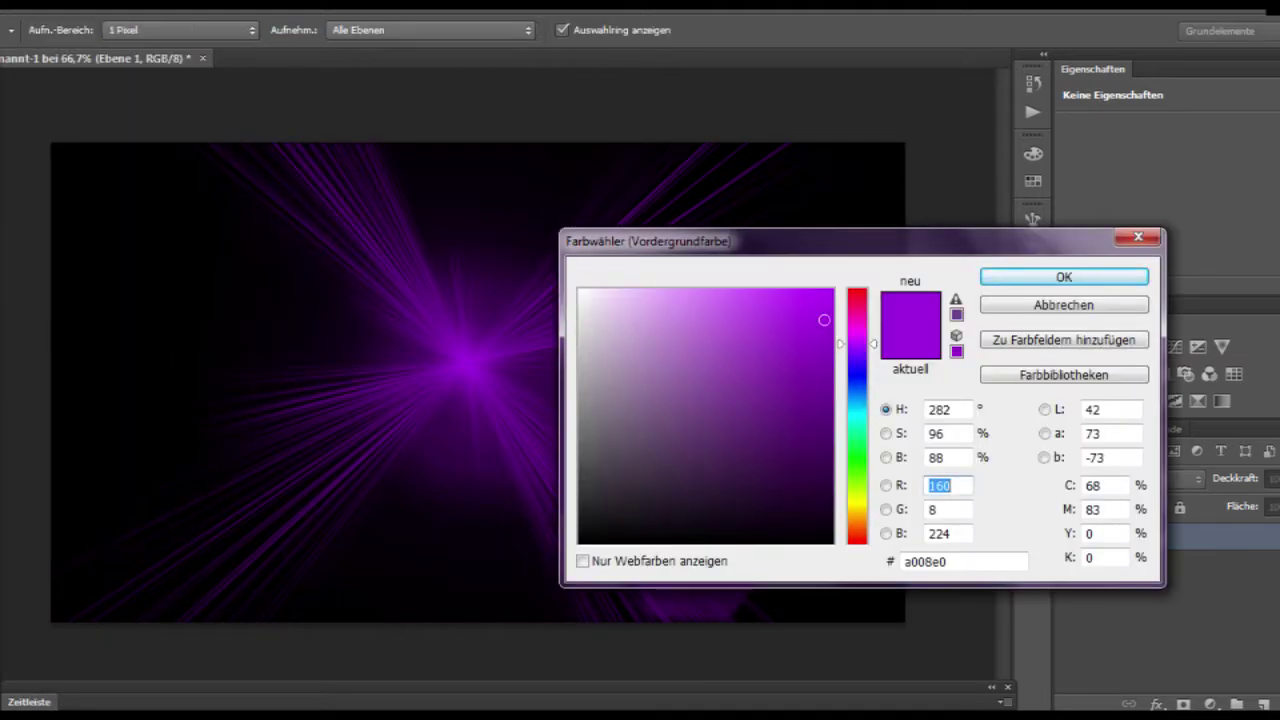
Stamp a 2000 px light-burst brush in a darker purple and a 1638 px ray brush in pale lilac f2ddfb on the canvas centre
{"action": "left_click_drag", "start_coordinate": [826, 320], "coordinate": [829, 351]}
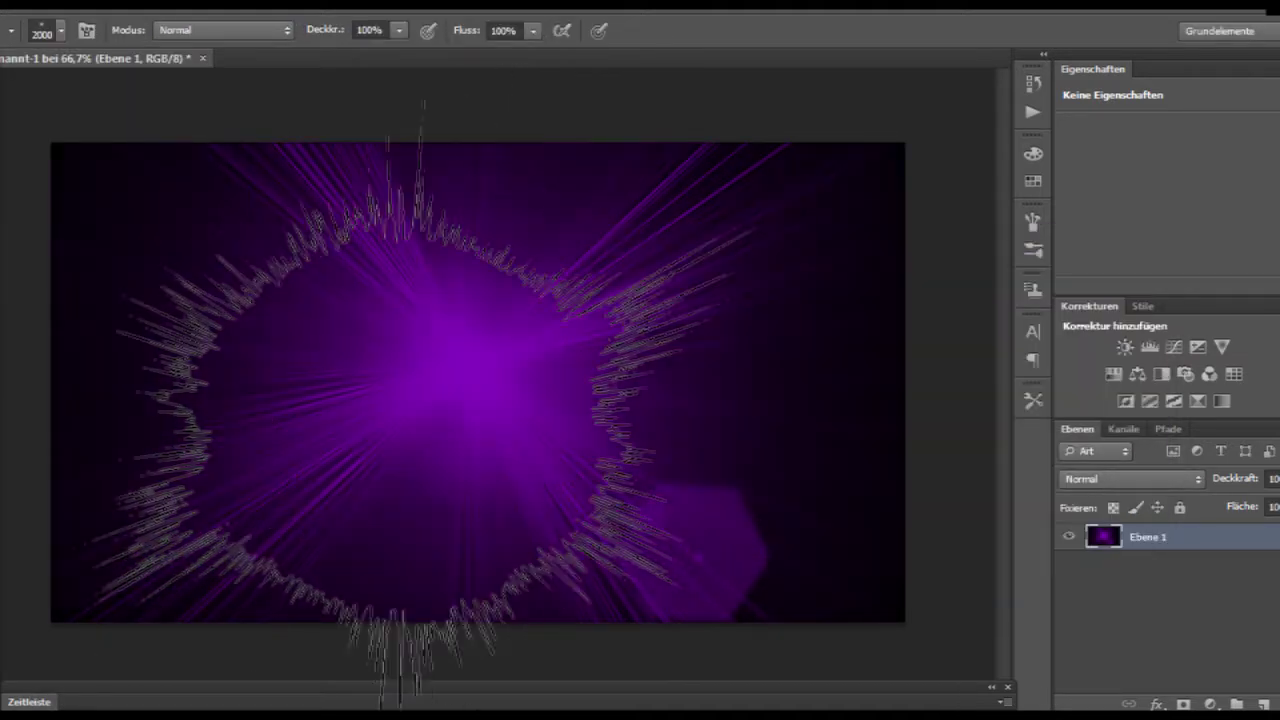
{"action": "key", "text": "Return"}
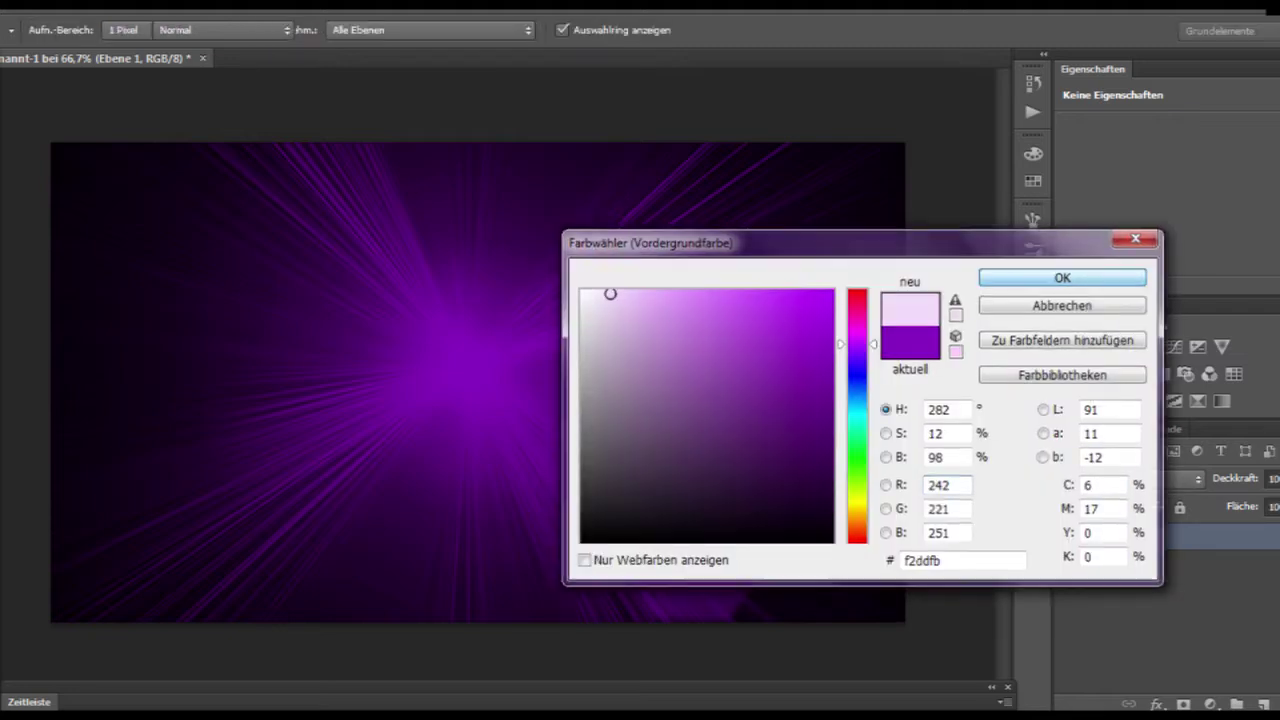
{"action": "left_click", "coordinate": [61, 31]}
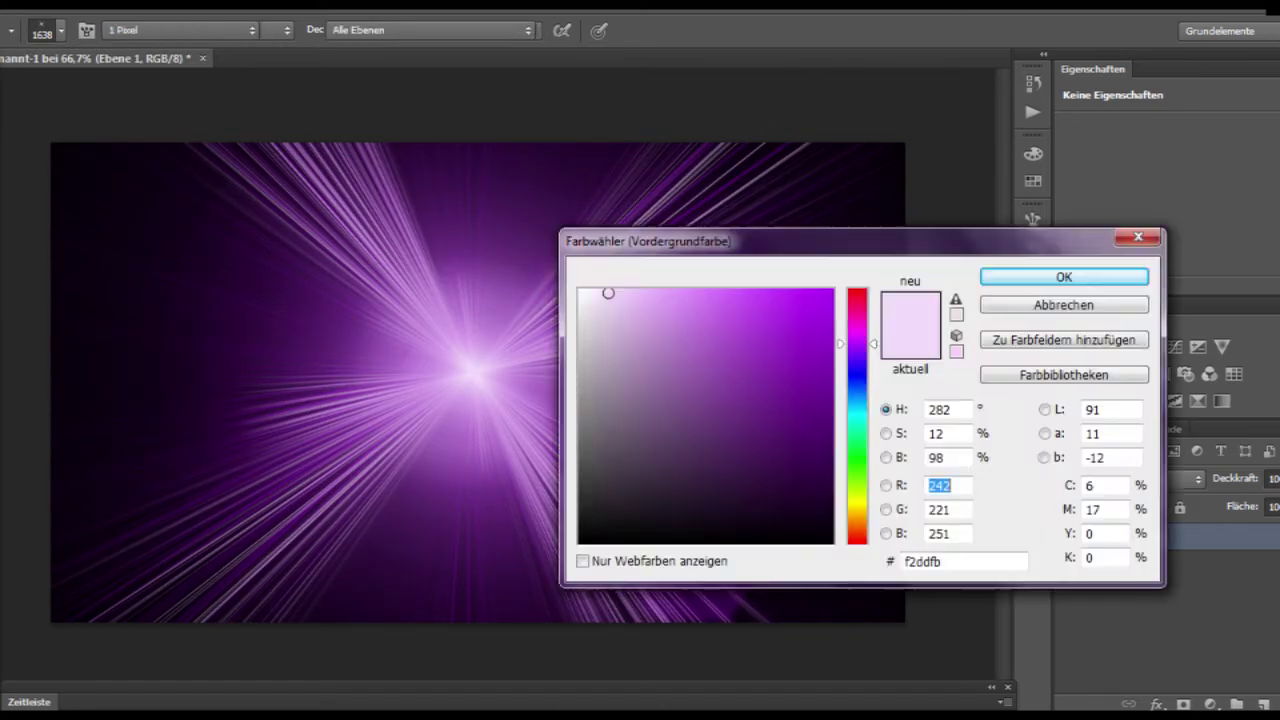
Set the foreground colour to d065fd and stamp the 1588 px burst brush over the centre of the rays
{"action": "left_click", "coordinate": [728, 287]}
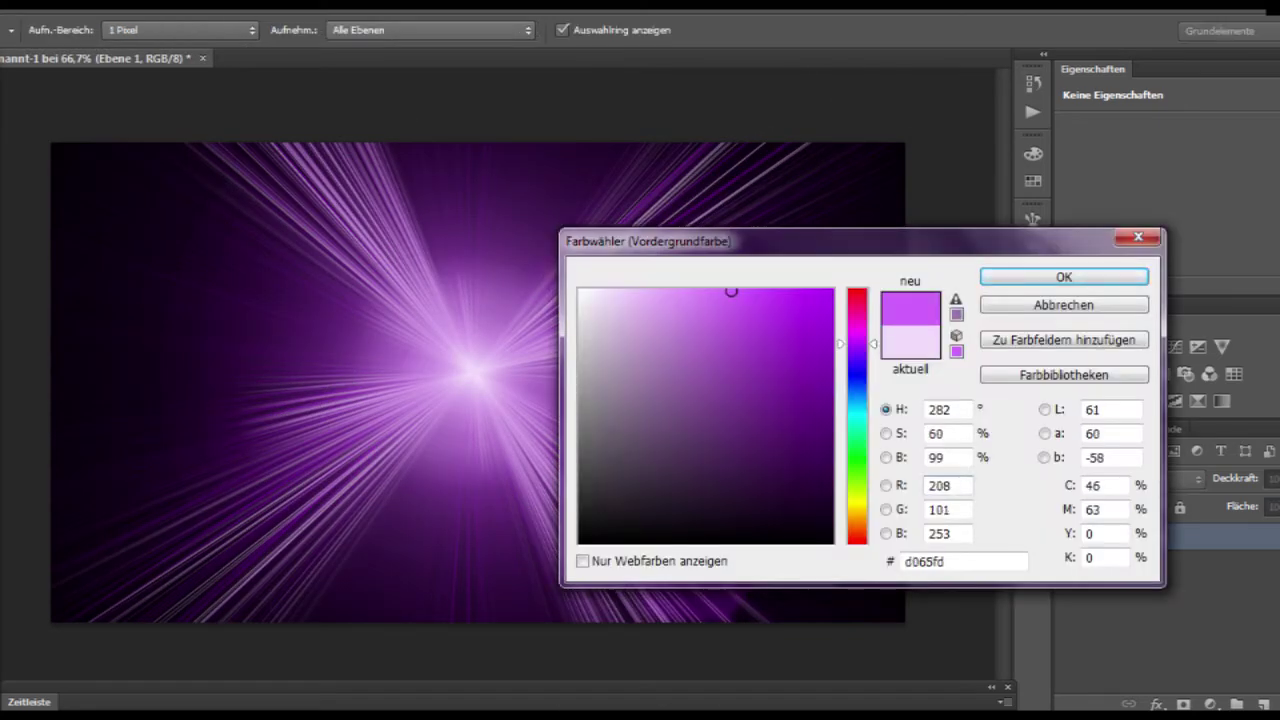
{"action": "key", "text": "Return"}
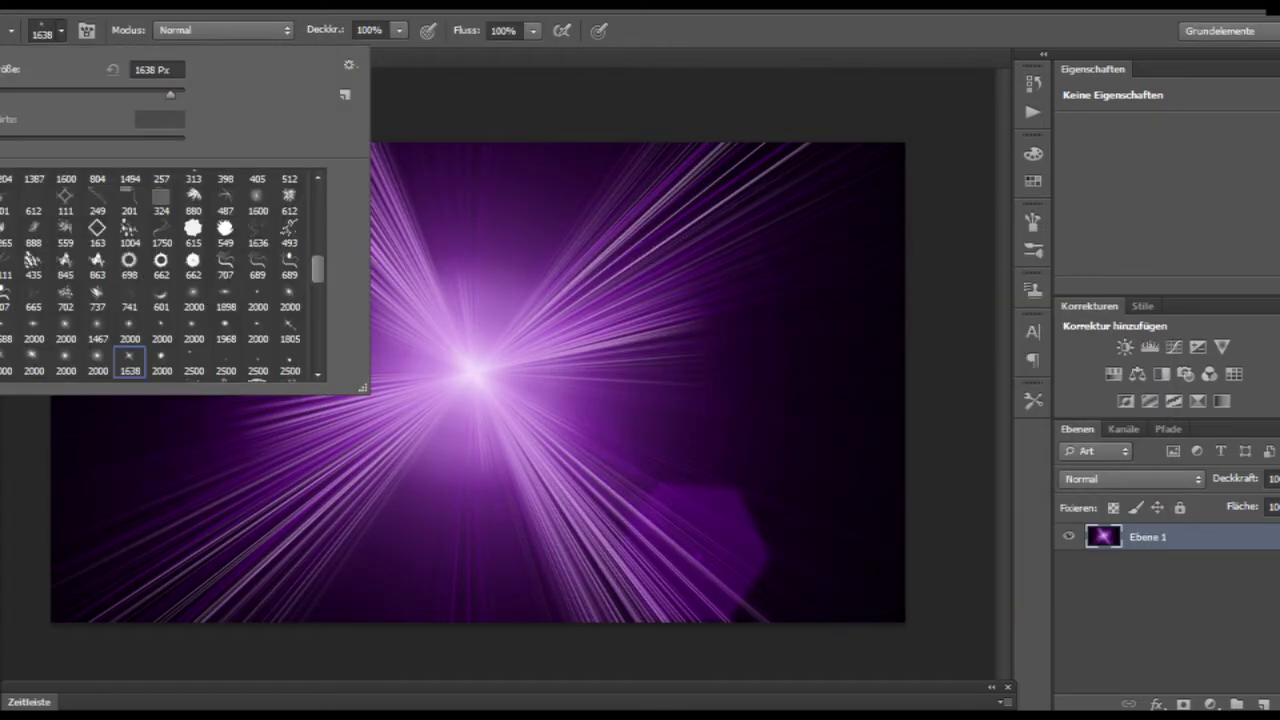
{"action": "key", "text": "Return"}
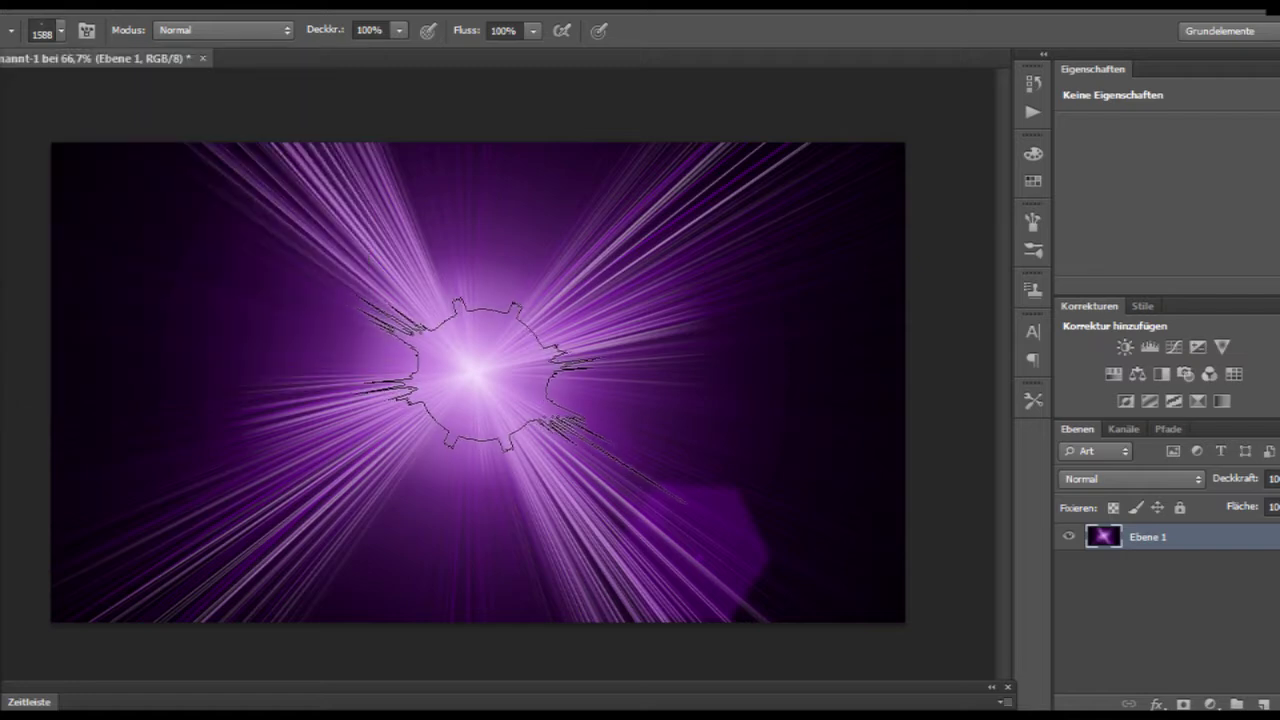
{"action": "left_click", "coordinate": [470, 380]}
Switch to Windows Explorer and place the seeli image from the Documents library in the canvas's lower-right corner
{"action": "key", "text": "alt+Tab"}
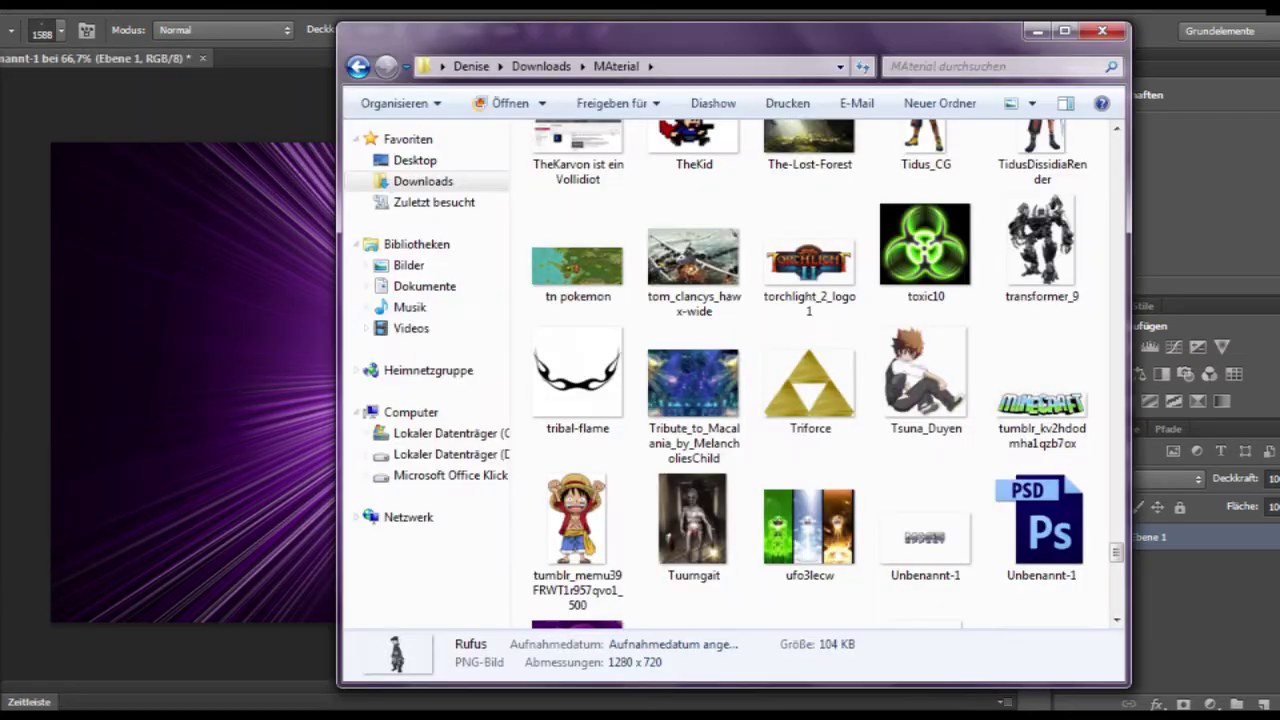
{"action": "left_click", "coordinate": [424, 286]}
{"action": "scroll", "coordinate": [920, 190], "scroll_direction": "down", "scroll_amount": 10}
{"action": "scroll", "coordinate": [920, 400], "scroll_direction": "down", "scroll_amount": 2}
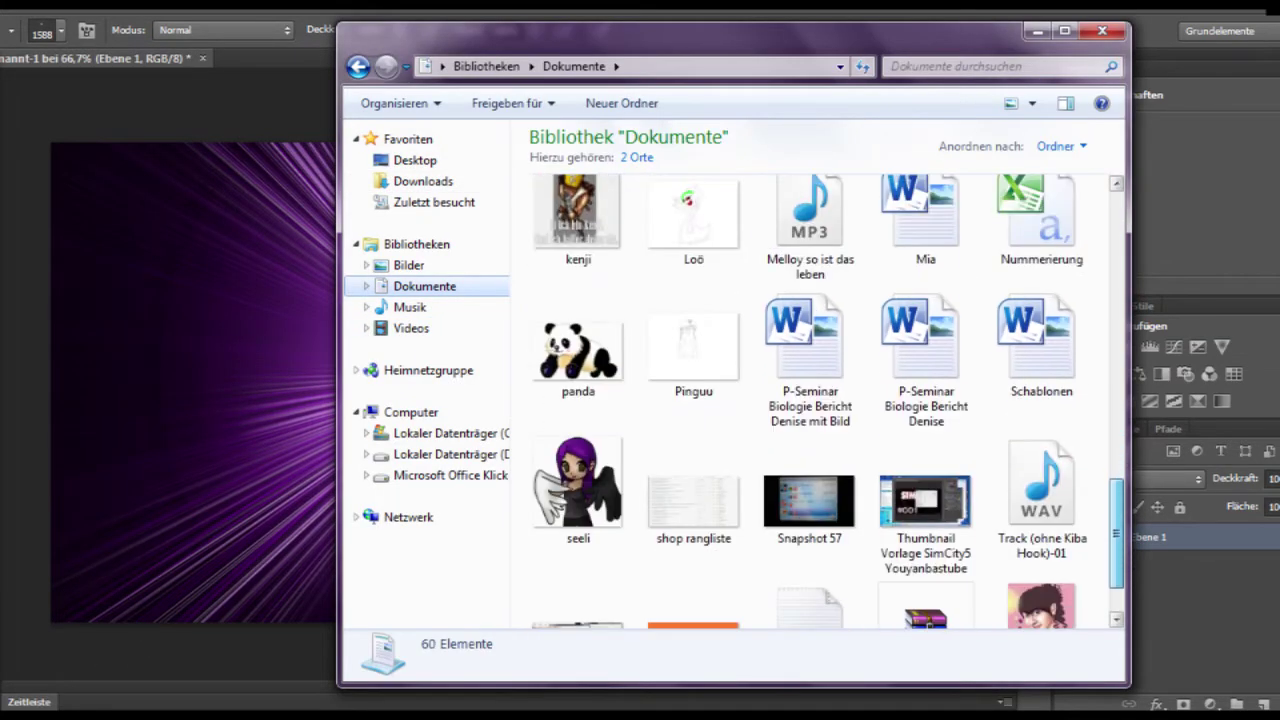
{"action": "left_click_drag", "start_coordinate": [577, 471], "coordinate": [790, 505]}
{"action": "key", "text": "Return"}
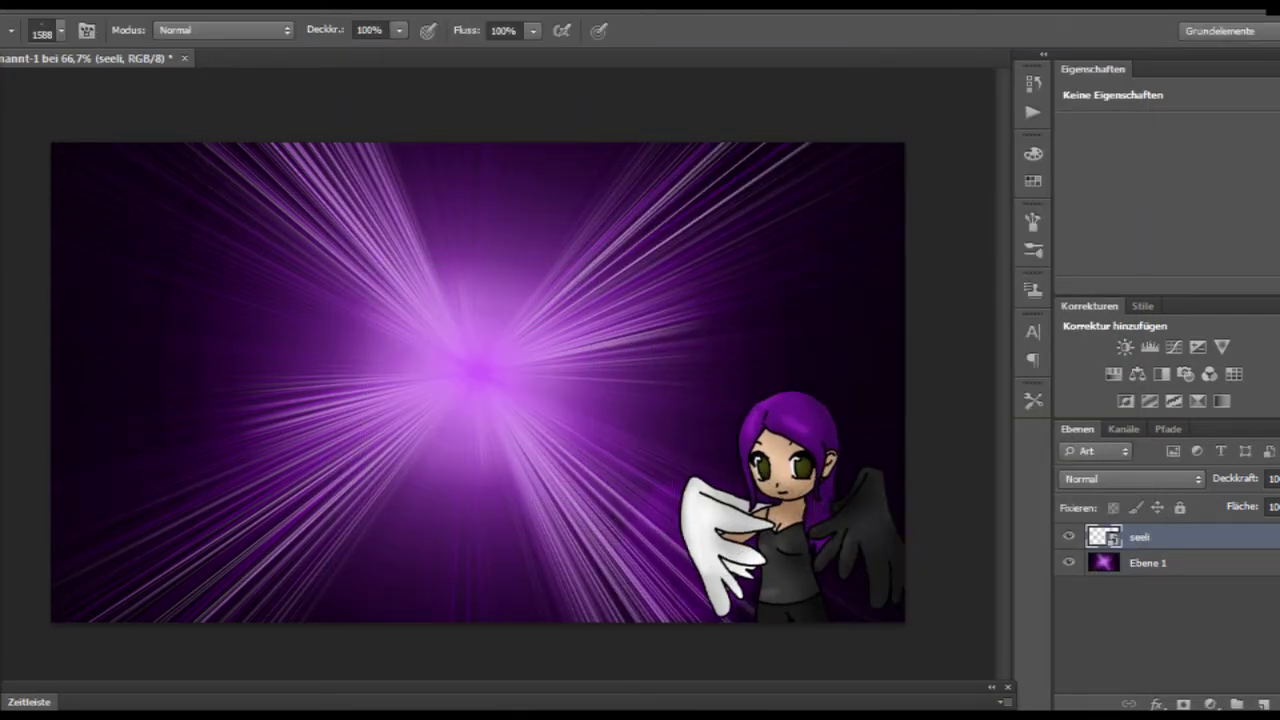
Enlarge the seeli figure to about 123 %, keeping it in the lower-right corner of the canvas
{"action": "key", "text": "ctrl+t"}
{"action": "left_click_drag", "start_coordinate": [676, 388], "coordinate": [624, 335]}
{"action": "key", "text": "Return"}
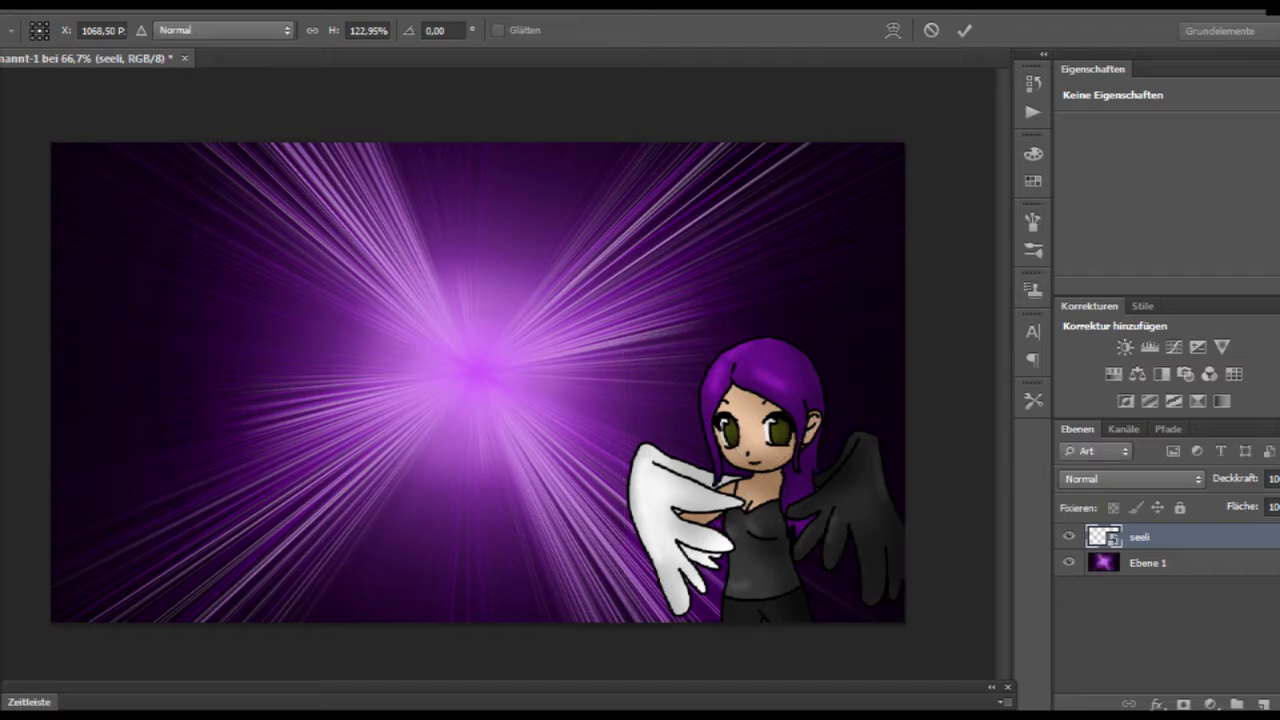
Switch to Windows Explorer and place image 197 from the Banner folder in Downloads, sized to fit the canvas's lower-left corner
{"action": "key", "text": "alt+Tab"}
{"action": "left_click", "coordinate": [423, 181]}
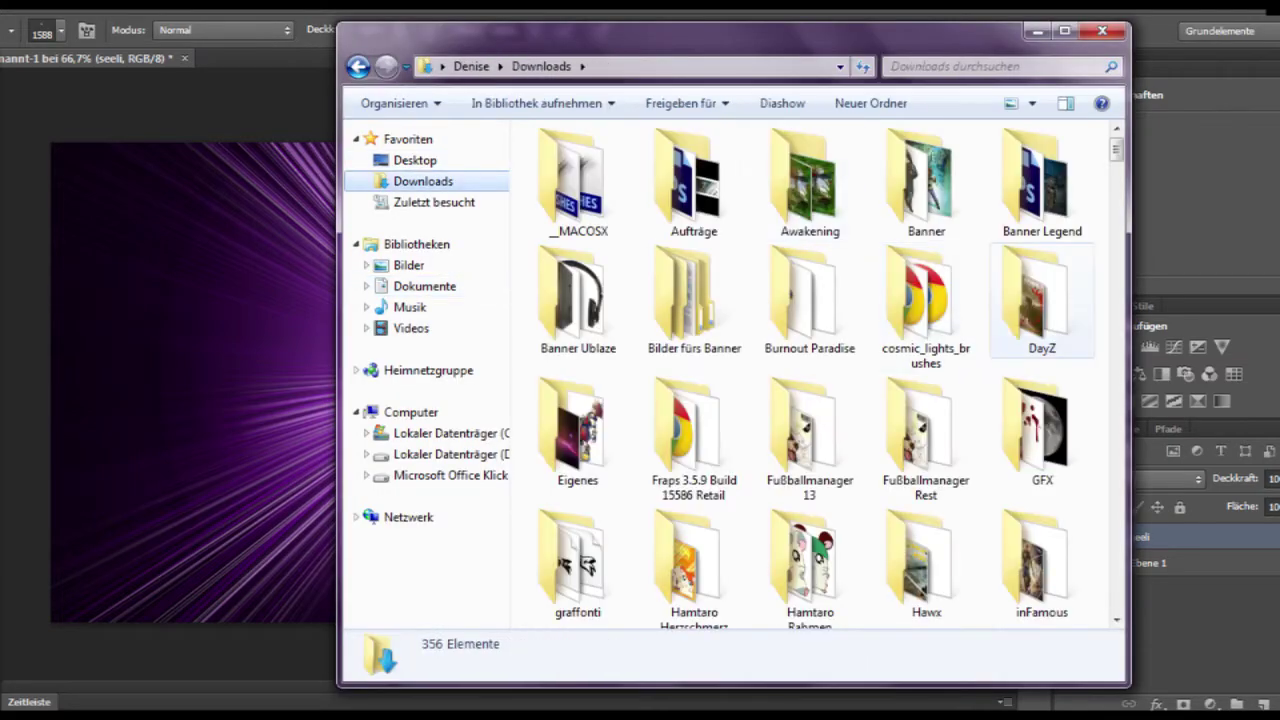
{"action": "scroll", "coordinate": [905, 300], "scroll_direction": "down", "scroll_amount": 3}
{"action": "scroll", "coordinate": [905, 150], "scroll_direction": "up", "scroll_amount": 2}
{"action": "scroll", "coordinate": [905, 150], "scroll_direction": "up", "scroll_amount": 1}
{"action": "double_click", "coordinate": [923, 177]}
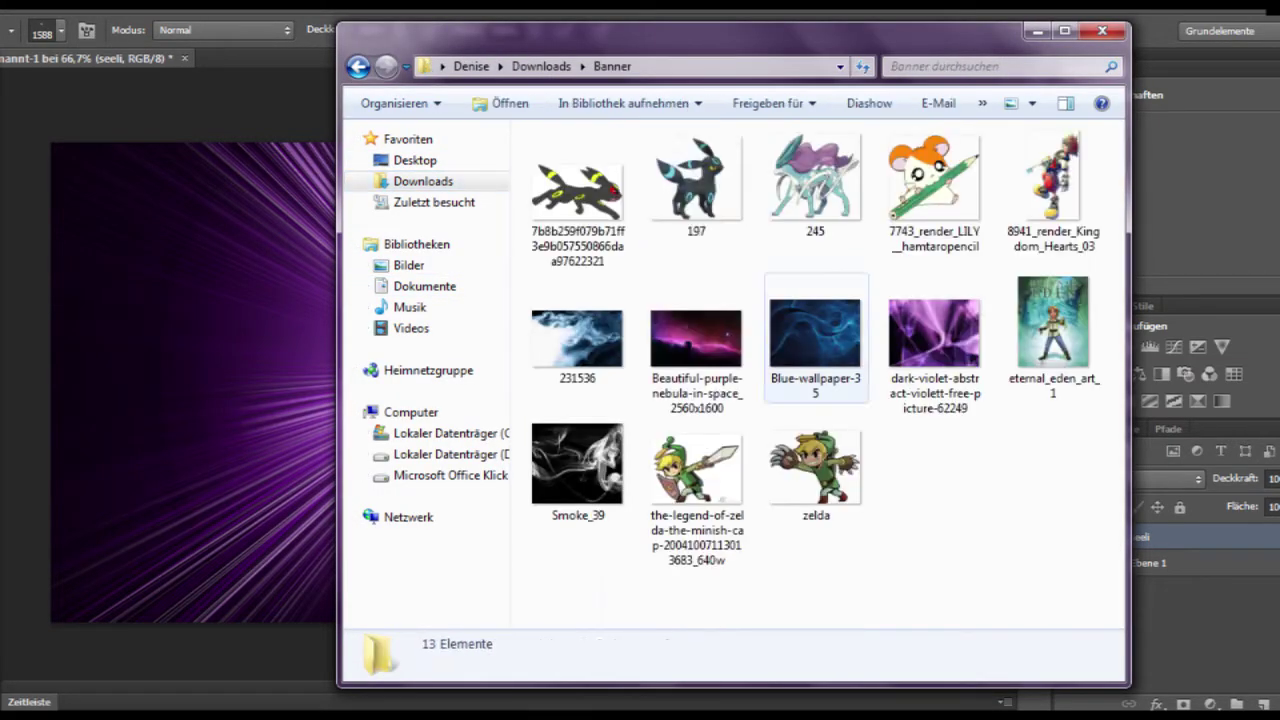
{"action": "left_click_drag", "start_coordinate": [829, 314], "coordinate": [138, 542]}
{"action": "left_click_drag", "start_coordinate": [224, 462], "coordinate": [306, 389]}
{"action": "key", "text": "Return"}
Apply an outer glow and a drop shadow to the seeli layer
{"action": "double_click", "coordinate": [1200, 563]}
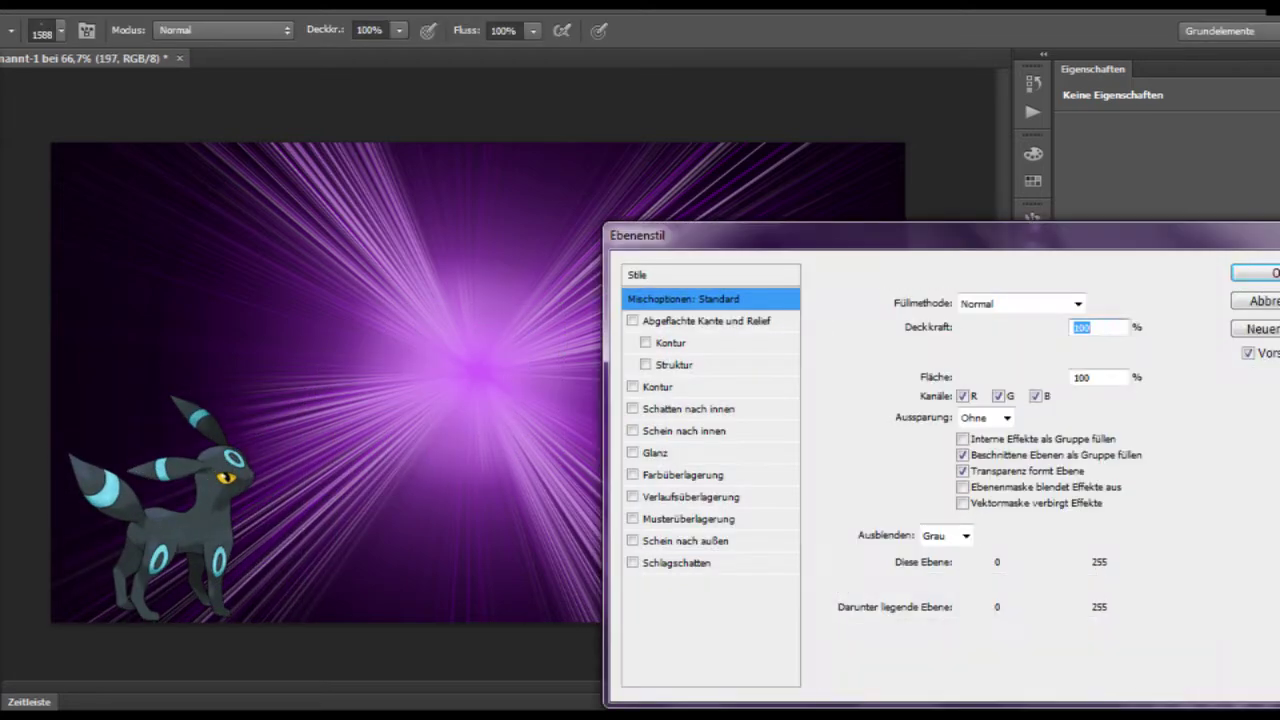
{"action": "left_click", "coordinate": [676, 562]}
{"action": "left_click", "coordinate": [1255, 273]}
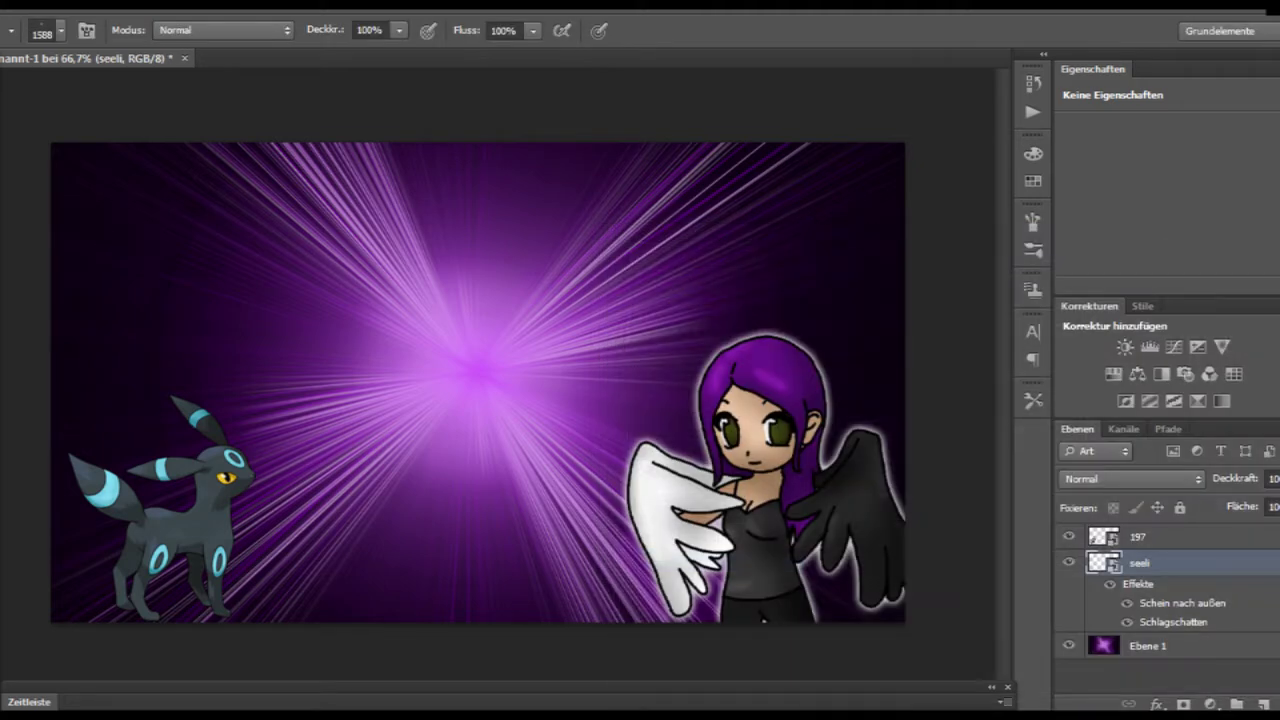
Apply an outer glow and a drop shadow to layer 197
{"action": "left_click", "coordinate": [1200, 534]}
{"action": "double_click", "coordinate": [1200, 534]}
{"action": "left_click", "coordinate": [676, 562]}
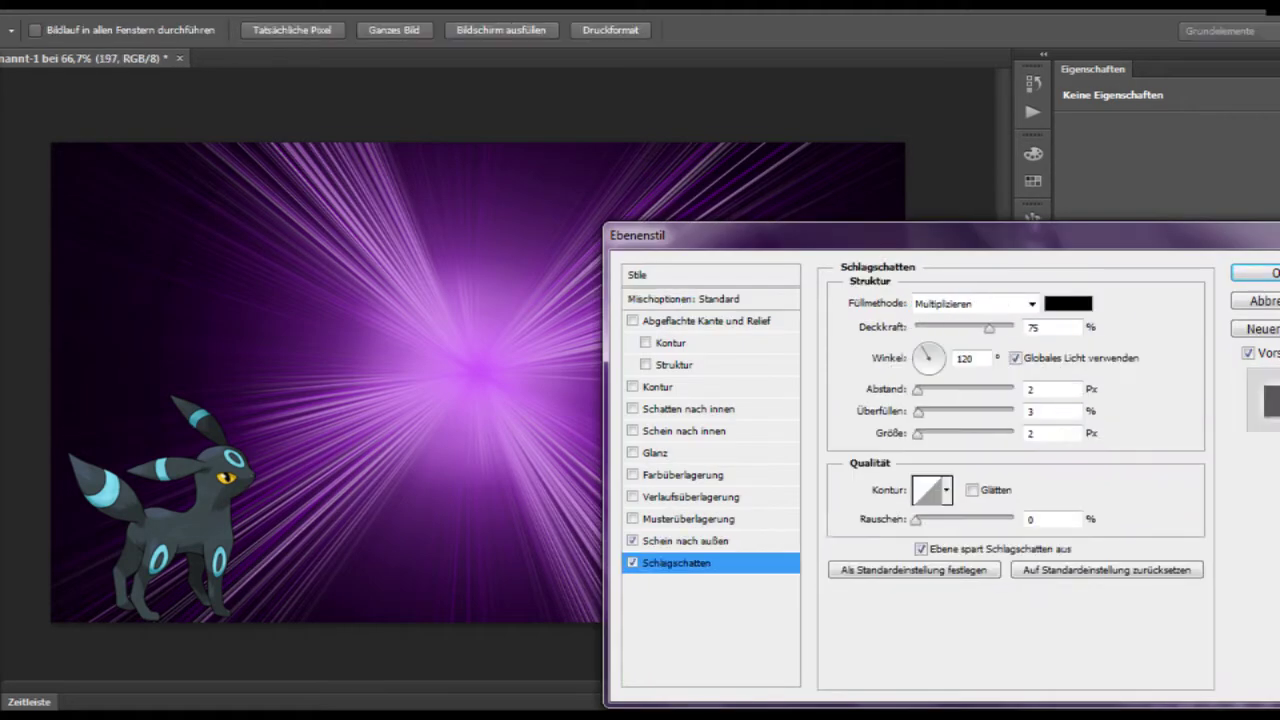
{"action": "key", "text": "Return"}
Place the zelda image from Windows Explorer's Banner folder, scaled down beside the winged girl, and move its layer directly above Ebene 1
{"action": "key", "text": "alt+Tab"}
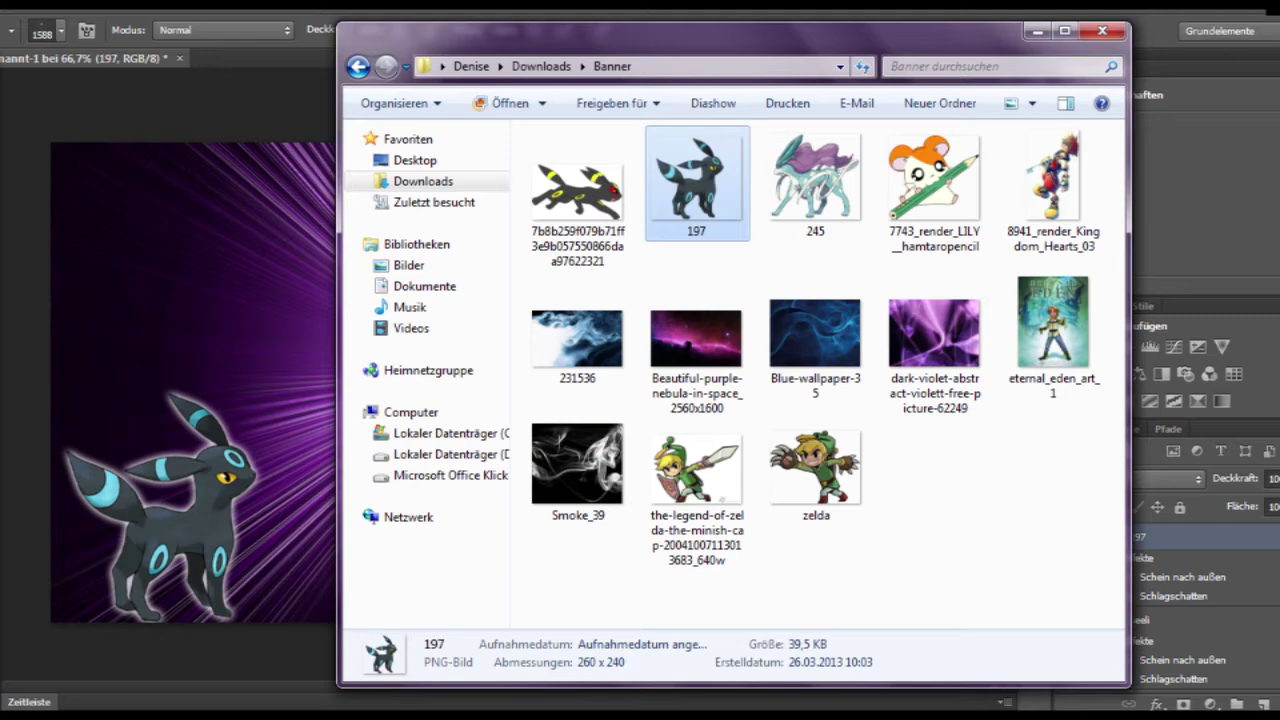
{"action": "left_click_drag", "start_coordinate": [815, 468], "coordinate": [478, 382]}
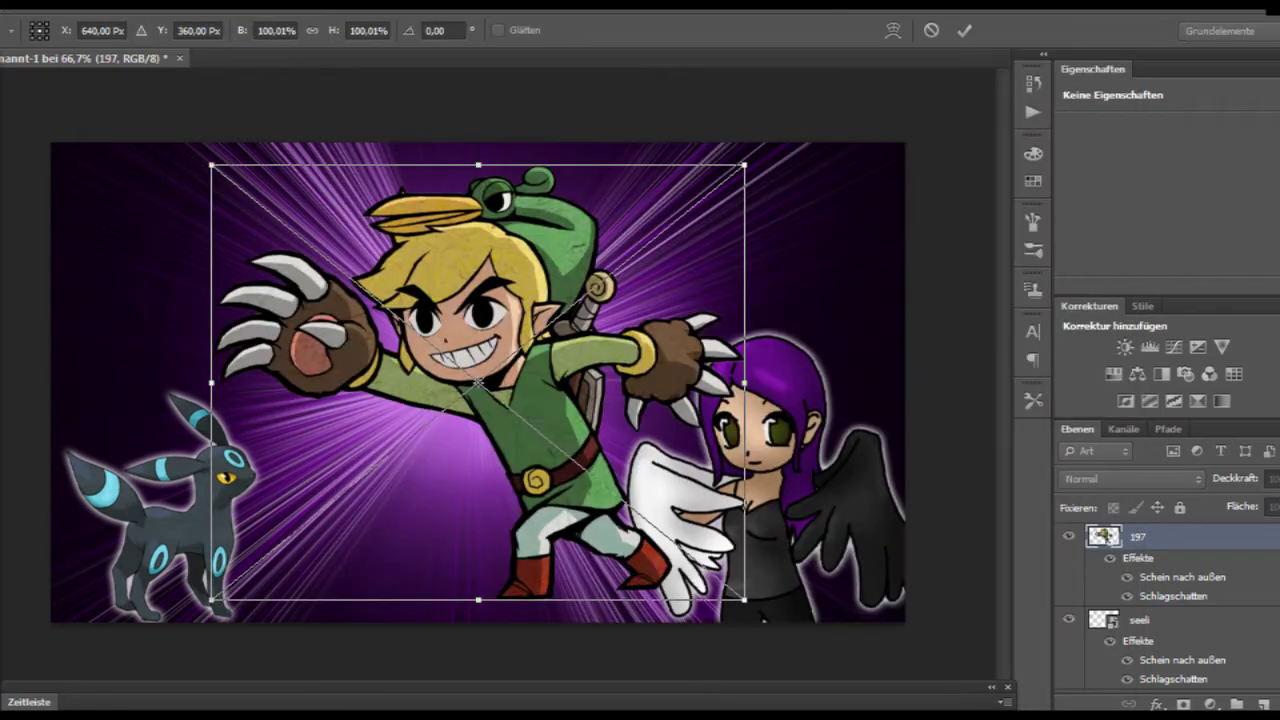
{"action": "left_click_drag", "start_coordinate": [745, 165], "coordinate": [576, 303]}
{"action": "left_click_drag", "start_coordinate": [481, 454], "coordinate": [690, 452]}
{"action": "key", "text": "Return"}
{"action": "left_click_drag", "start_coordinate": [1140, 537], "coordinate": [1120, 658]}
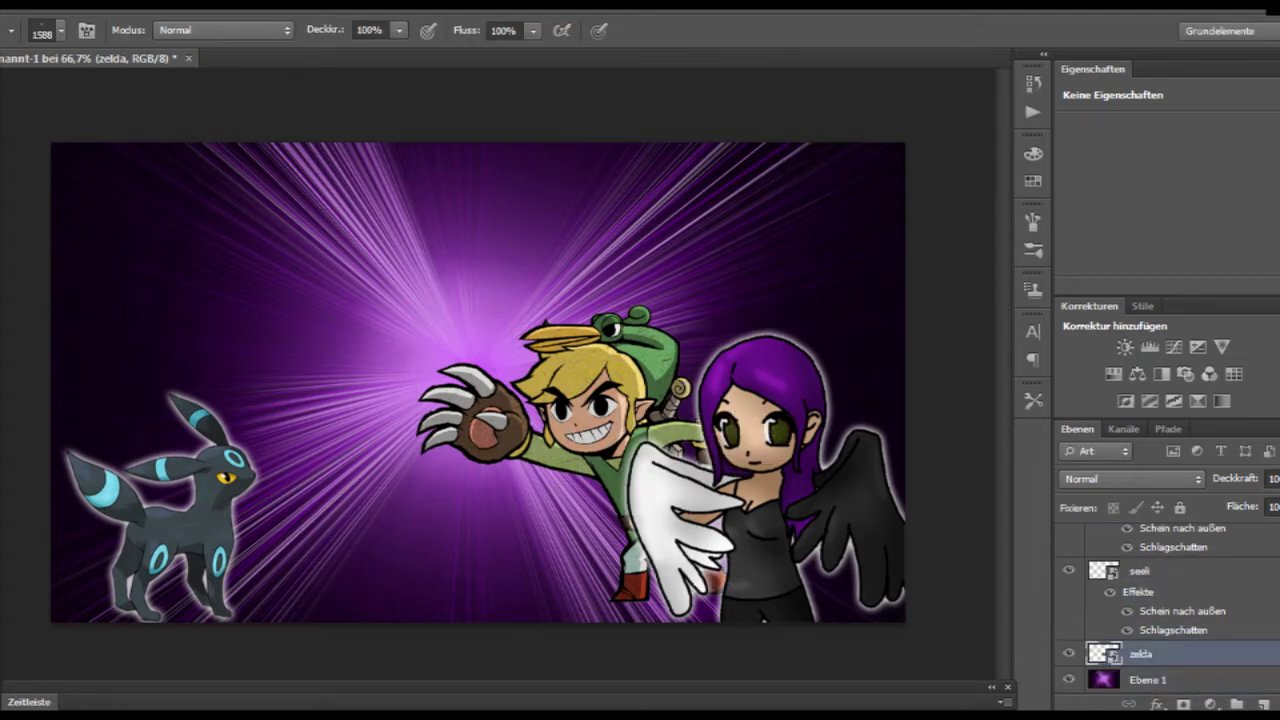
Apply an outer glow and a drop shadow to the zelda layer and move the figure up behind the winged girl's head
{"action": "double_click", "coordinate": [1138, 591]}
{"action": "left_click", "coordinate": [690, 540]}
{"action": "left_click", "coordinate": [680, 562]}
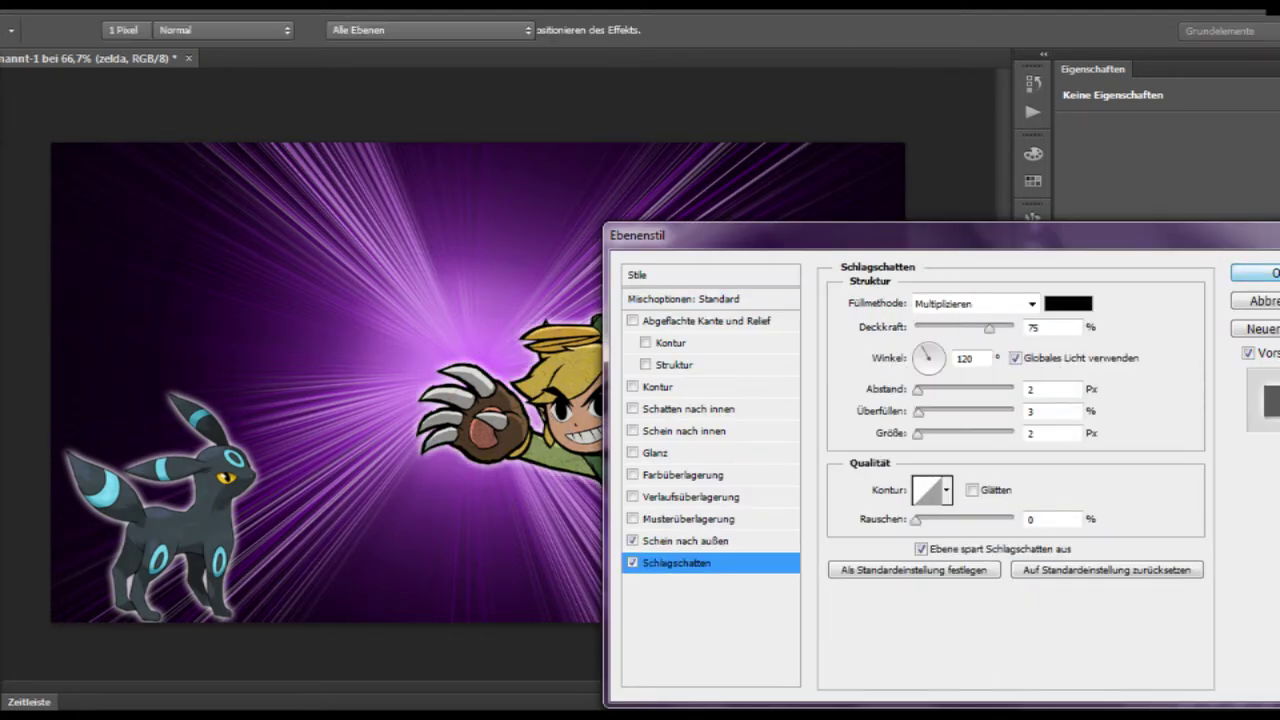
{"action": "key", "text": "Return"}
{"action": "key", "text": "v"}
{"action": "left_click_drag", "start_coordinate": [618, 398], "coordinate": [733, 232]}
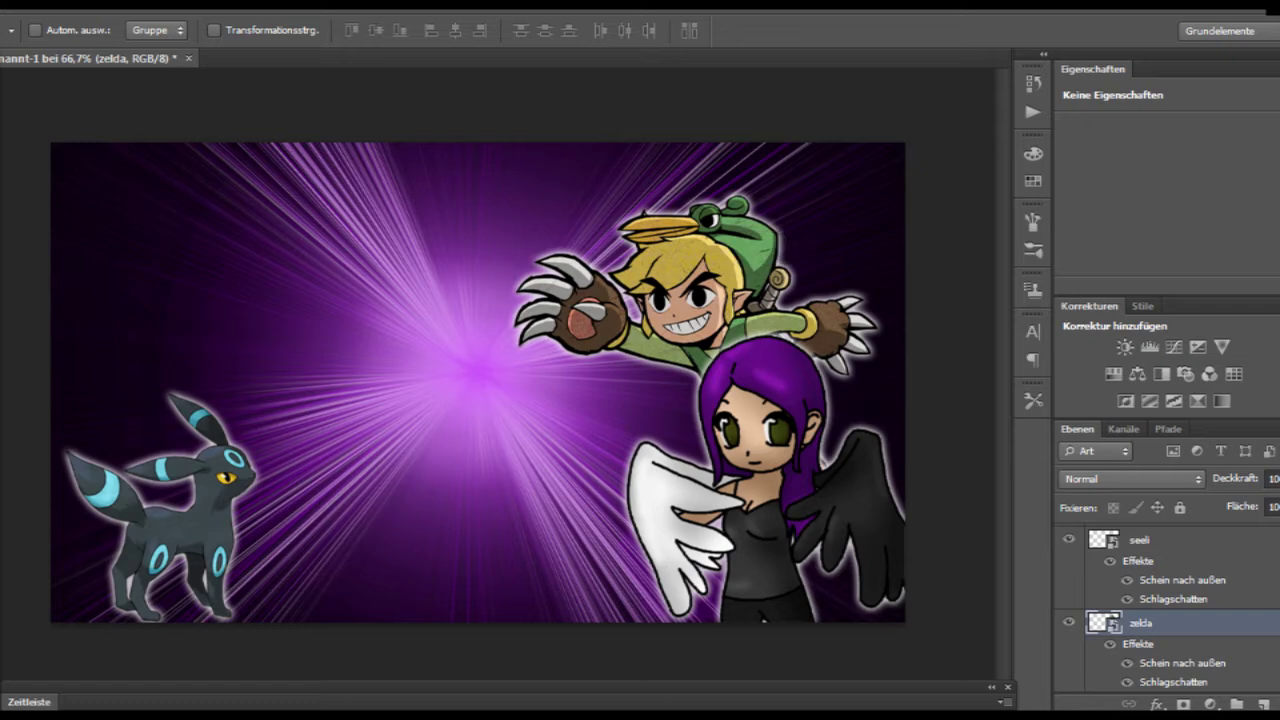
Place 7743_render_LILY__hamtaropencil from Windows Explorer's Banner folder, scaled down beside the black creature in the canvas's lower-left area
{"action": "key", "text": "alt+Tab"}
{"action": "left_click", "coordinate": [937, 150]}
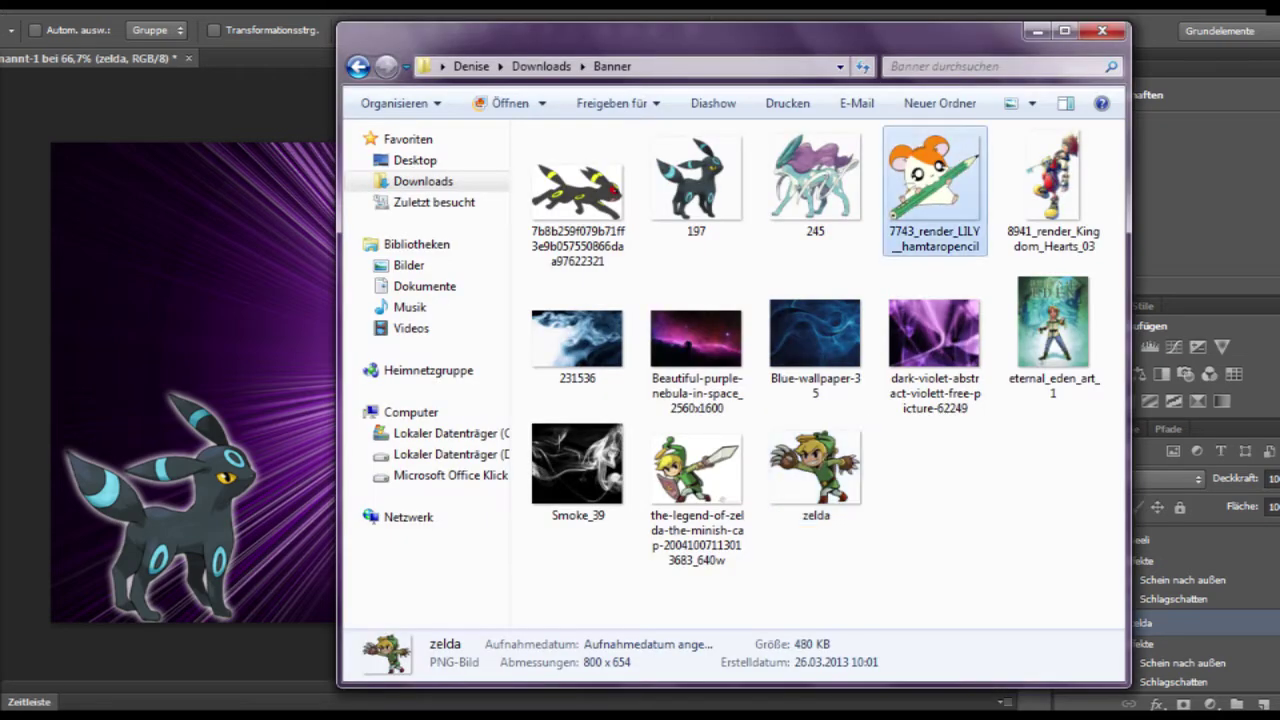
{"action": "left_click_drag", "start_coordinate": [937, 150], "coordinate": [478, 382]}
{"action": "left_click_drag", "start_coordinate": [734, 143], "coordinate": [442, 415]}
{"action": "left_click_drag", "start_coordinate": [365, 477], "coordinate": [352, 452]}
{"action": "key", "text": "Return"}
Apply an outer glow and a drop shadow to the hamster layer
{"action": "double_click", "coordinate": [1200, 623]}
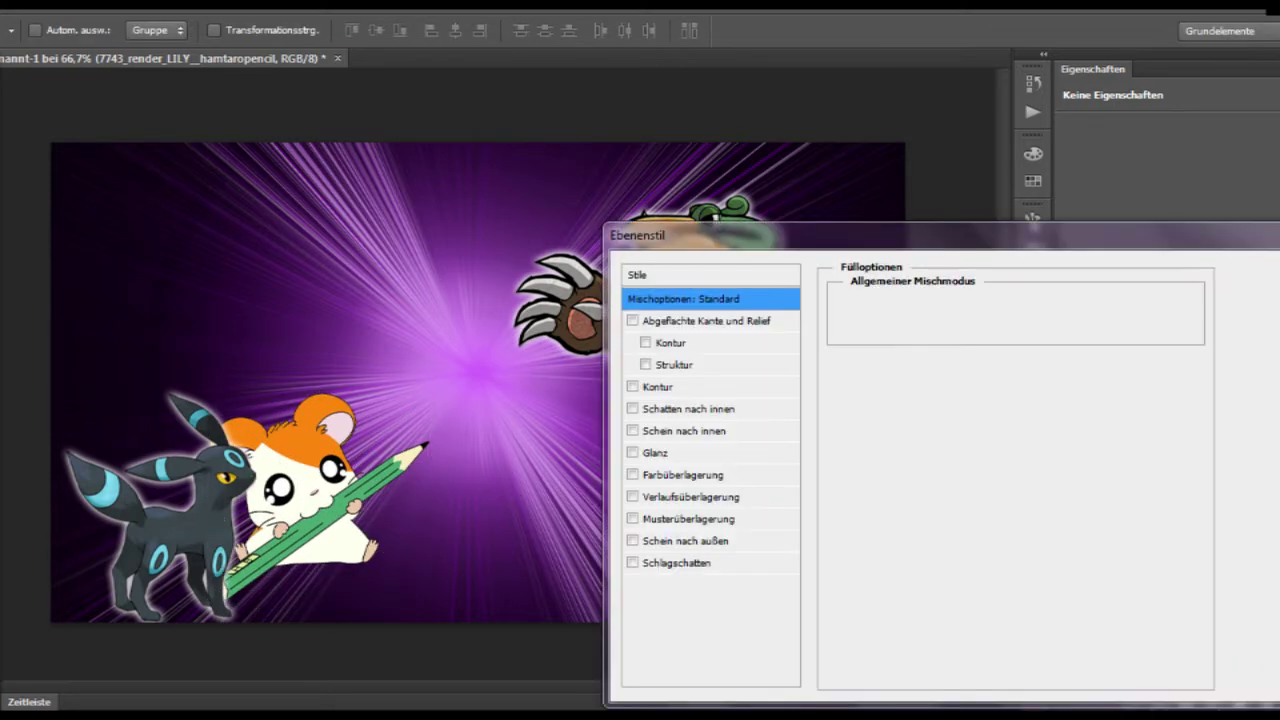
{"action": "left_click", "coordinate": [685, 540]}
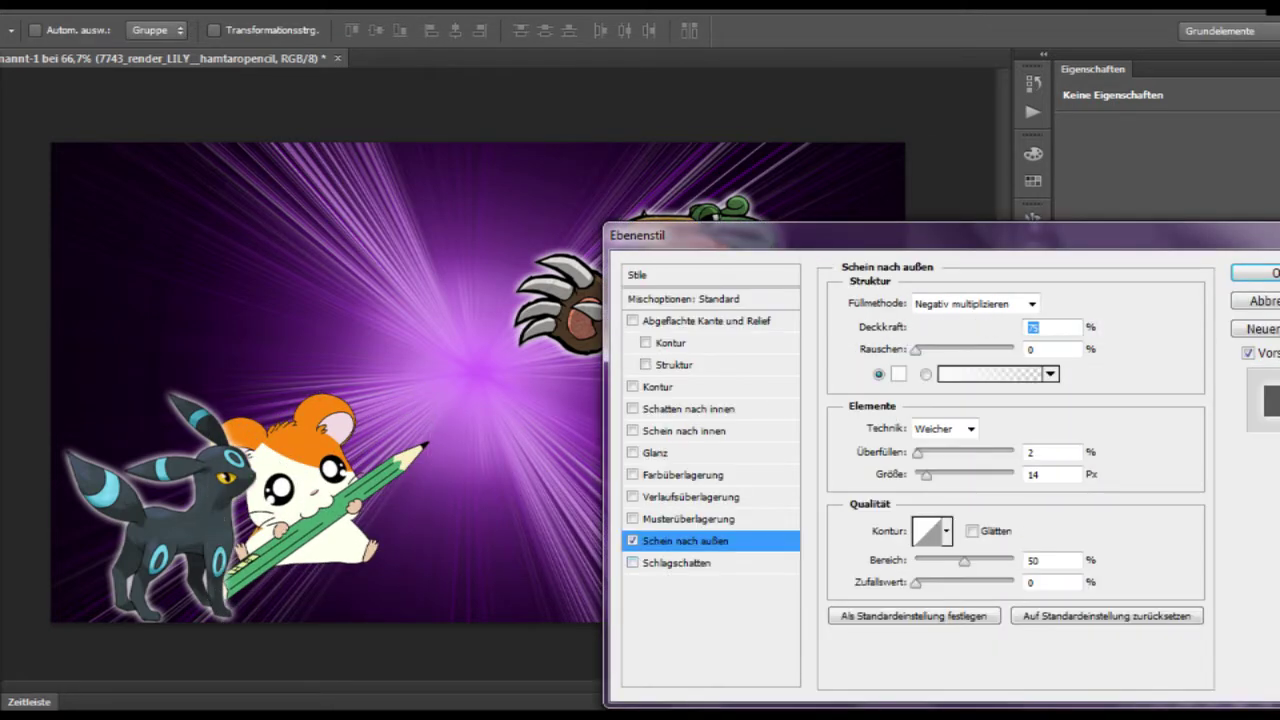
{"action": "left_click", "coordinate": [676, 562]}
{"action": "key", "text": "Return"}
Draw a text box over the canvas's upper-left area and enter "Hallo" in Giddyup Std at 72 pt
{"action": "key", "text": "t"}
{"action": "left_click_drag", "start_coordinate": [51, 143], "coordinate": [513, 380]}
{"action": "left_click", "coordinate": [125, 30]}
{"action": "scroll", "coordinate": [210, 380], "scroll_direction": "down", "scroll_amount": 6}
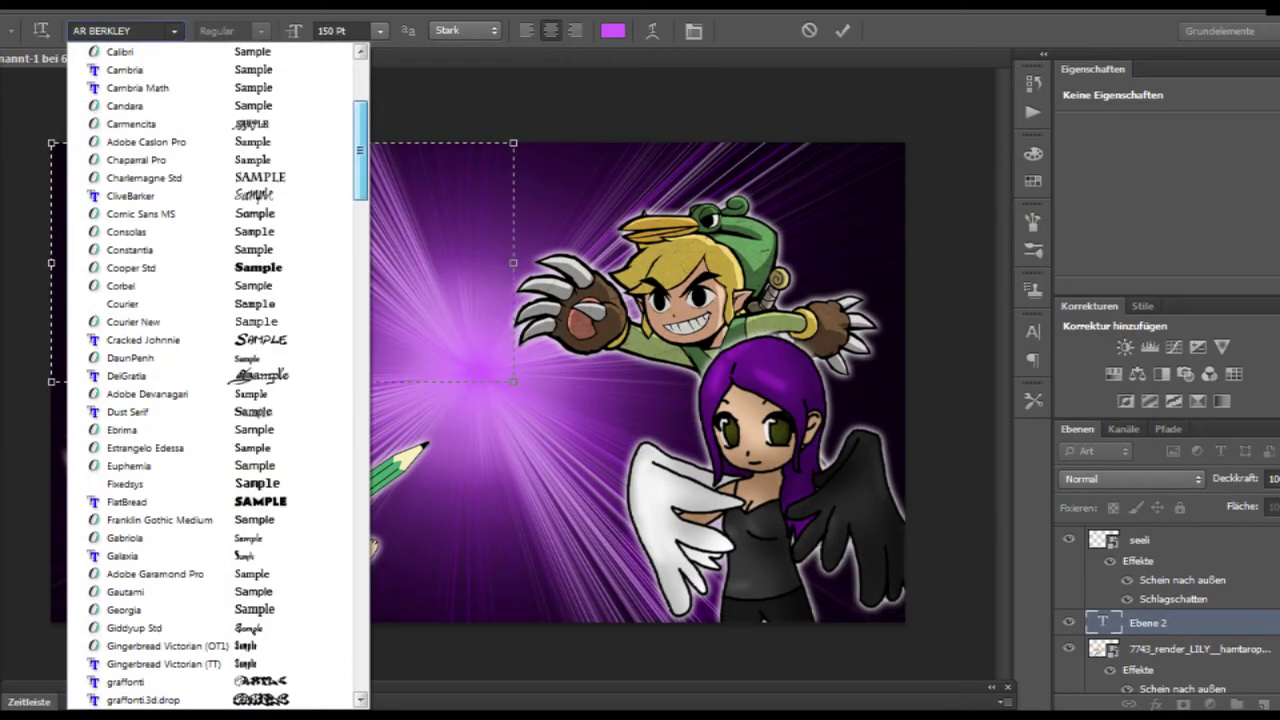
{"action": "left_click", "coordinate": [140, 430]}
{"action": "left_click", "coordinate": [379, 30]}
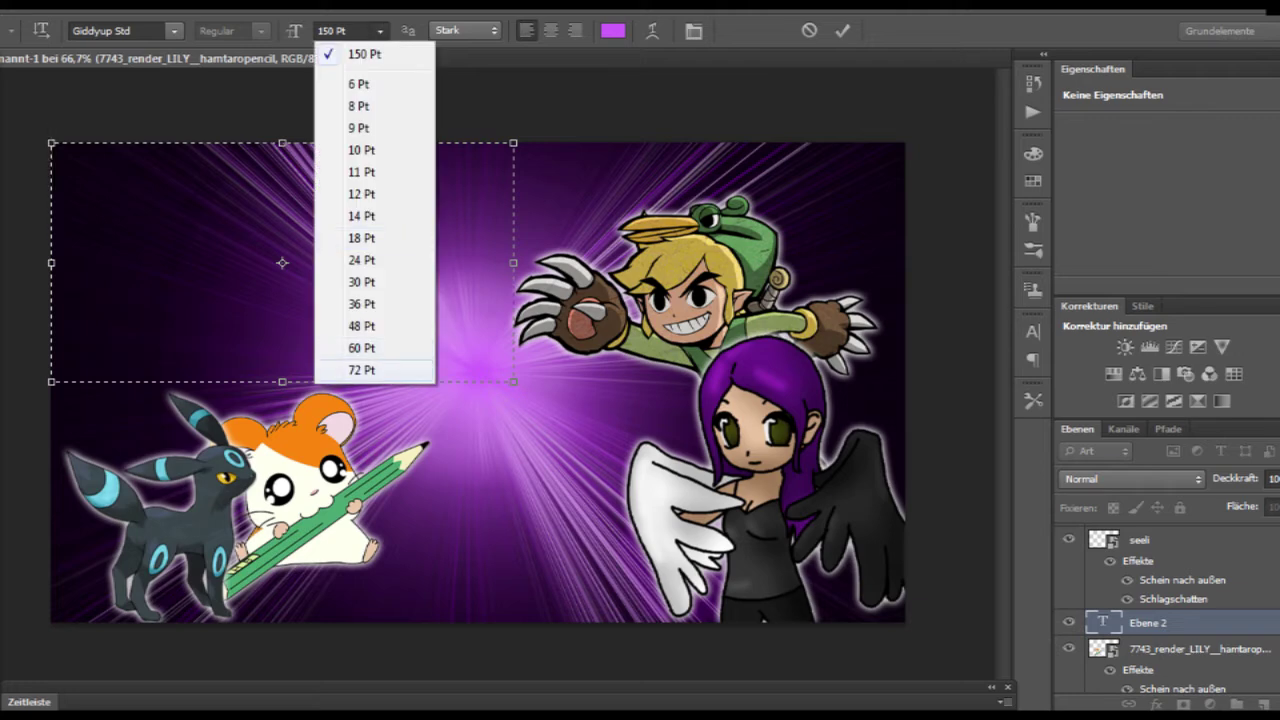
{"action": "left_click", "coordinate": [340, 372]}
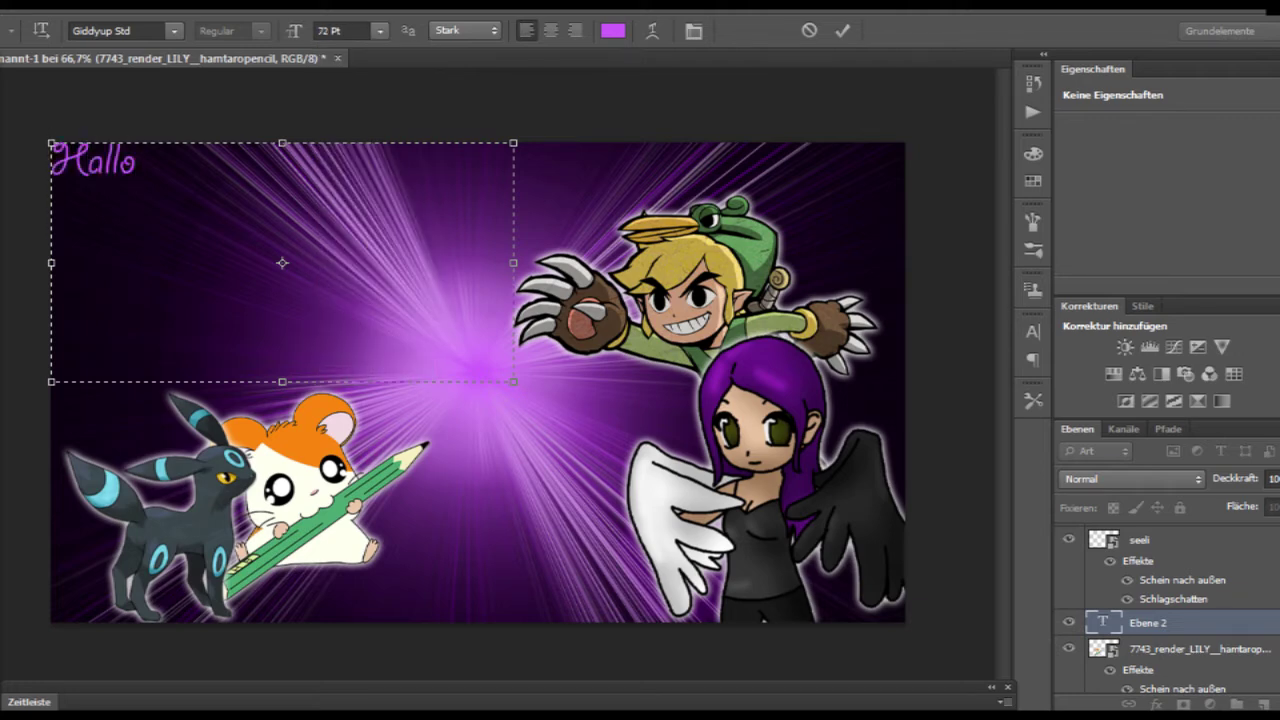
Recolour the "Hallo" text white and extend it to "Hallo. :3"
{"action": "key", "text": "ctrl+a"}
{"action": "left_click", "coordinate": [613, 30]}
{"action": "left_click", "coordinate": [583, 243]}
{"action": "left_click", "coordinate": [1063, 274]}
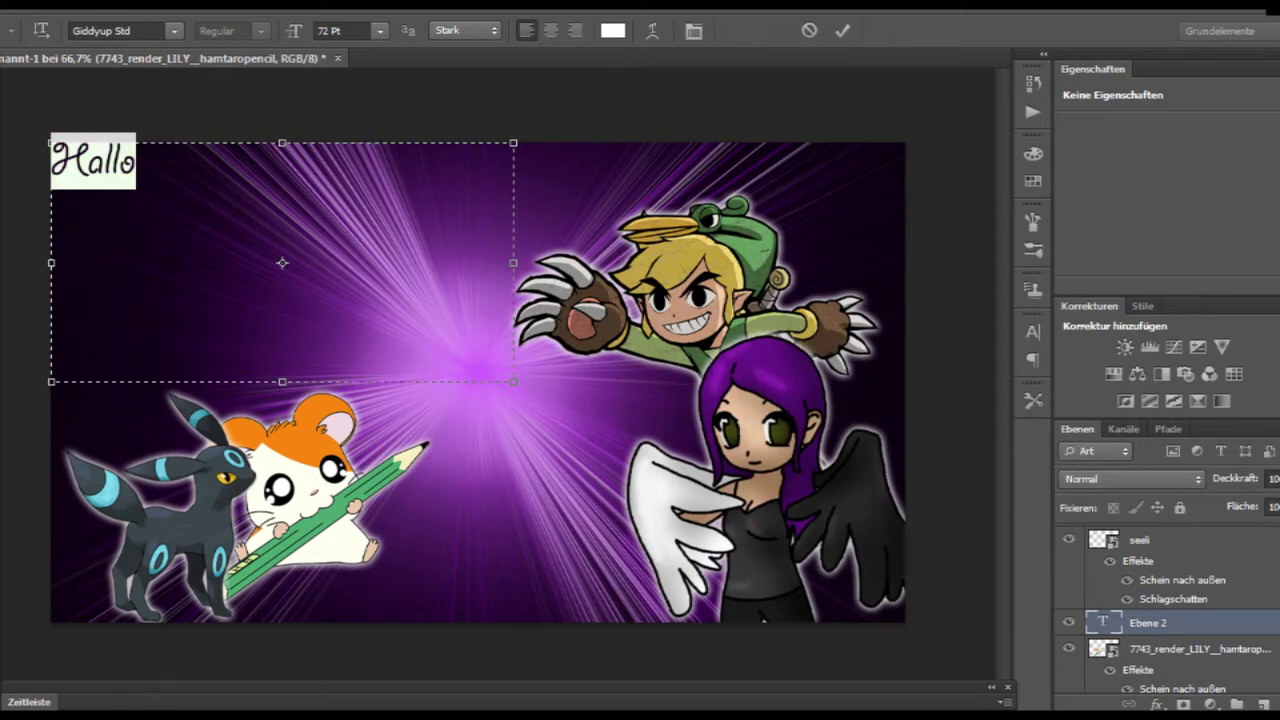
{"action": "left_click", "coordinate": [136, 162]}
{"action": "type", "text": ". :3"}
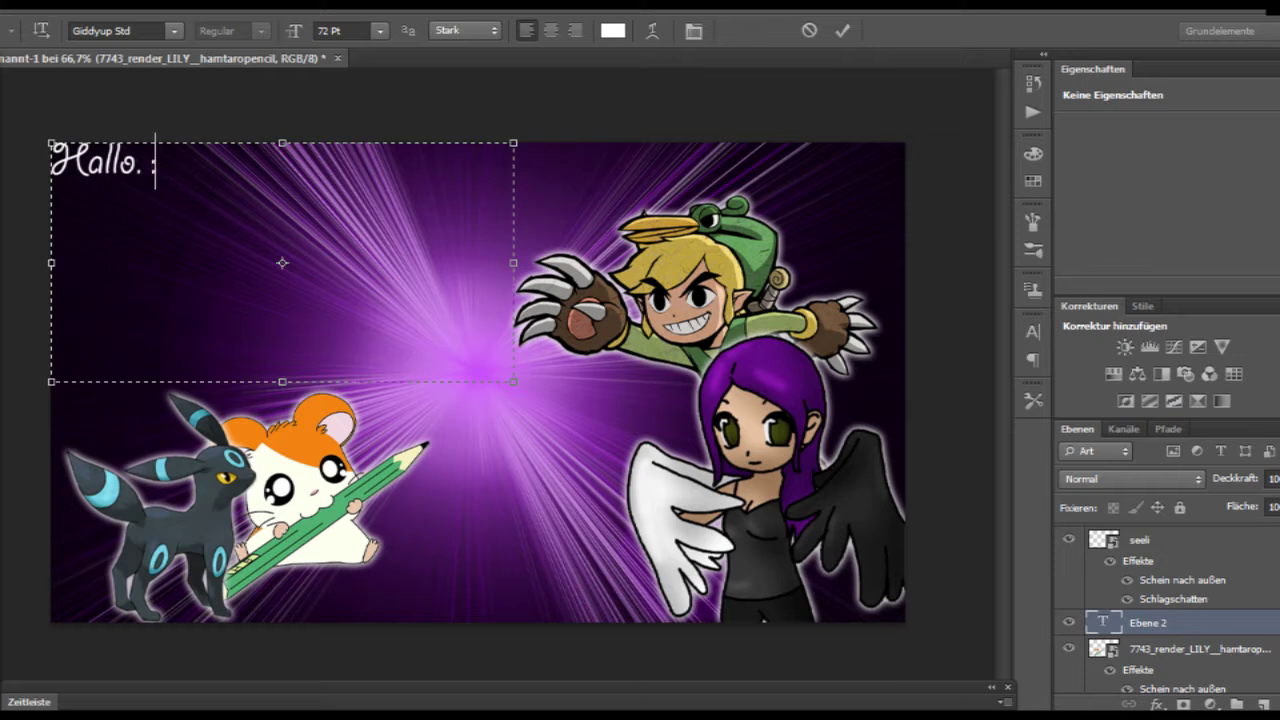
Apply faux bold to the whole "Hallo. :3" text
{"action": "key", "text": "ctrl+a"}
{"action": "key", "text": "ctrl+t"}
{"action": "key", "text": "ctrl+shift+b"}
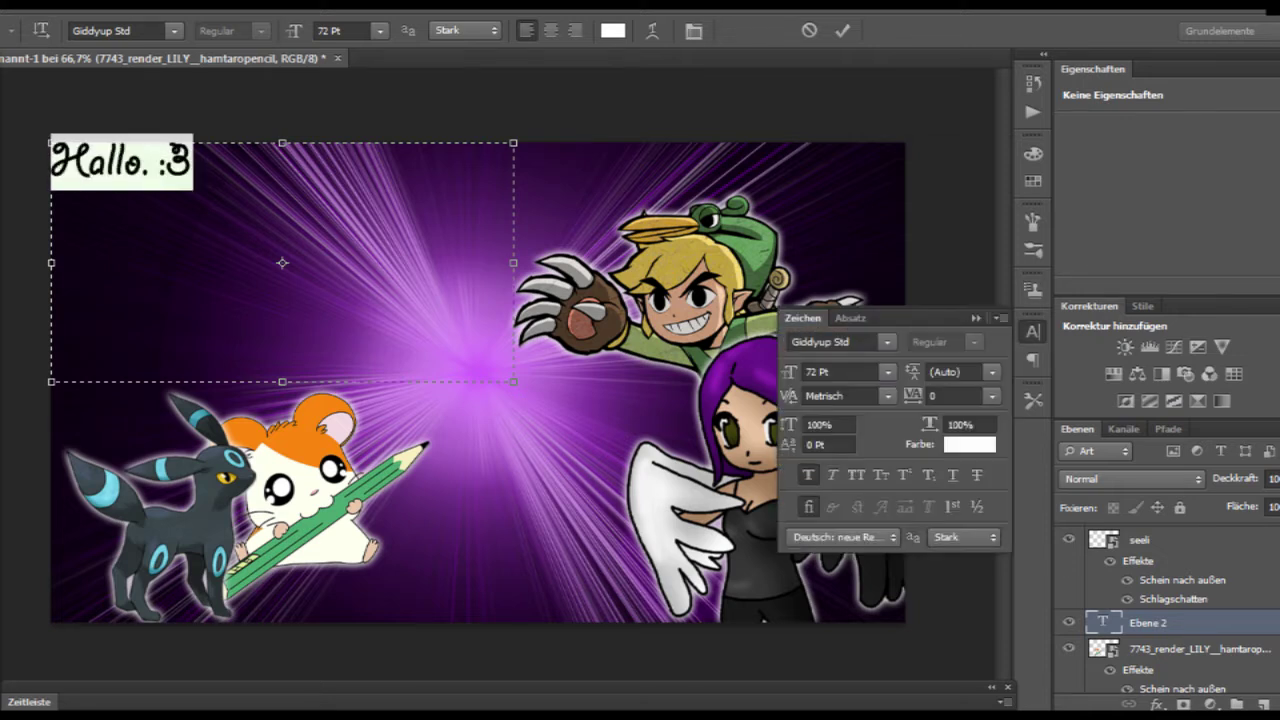
{"action": "key", "text": "ctrl+t"}
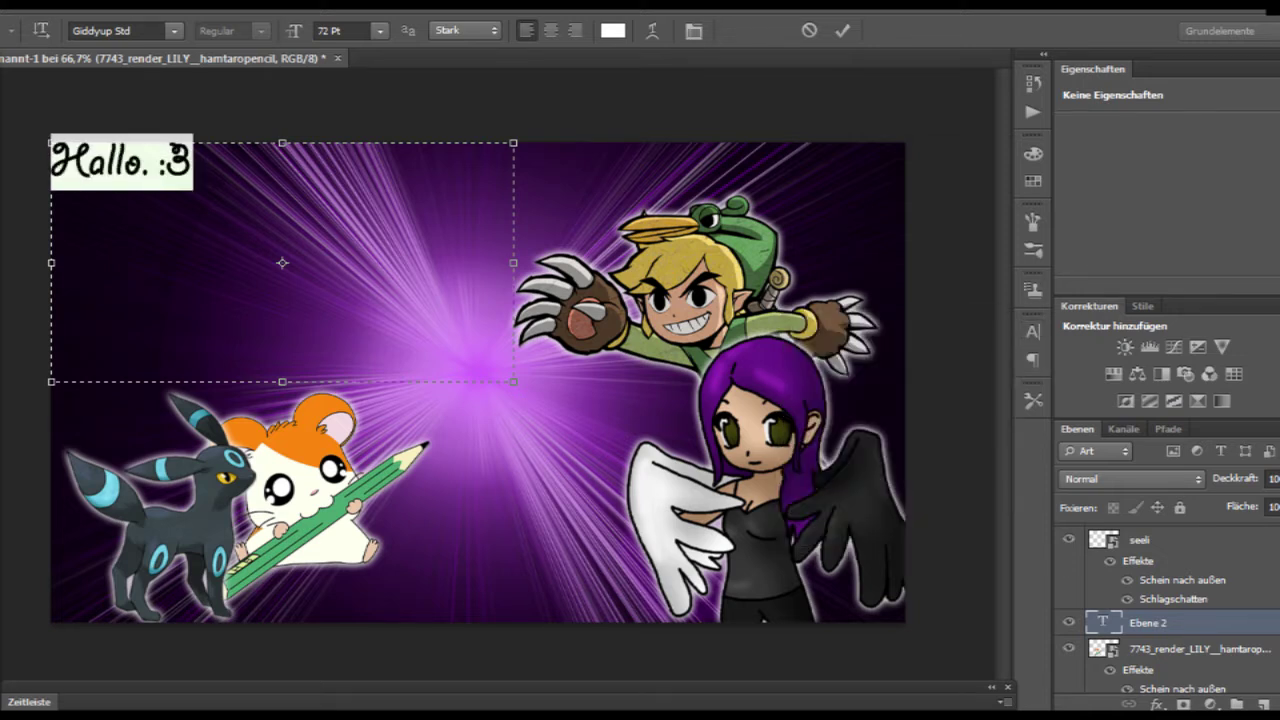
Add the left-aligned line "Willkommen auf meinem Kanal." below "Hallo. :3"
{"action": "key", "text": "Left"}
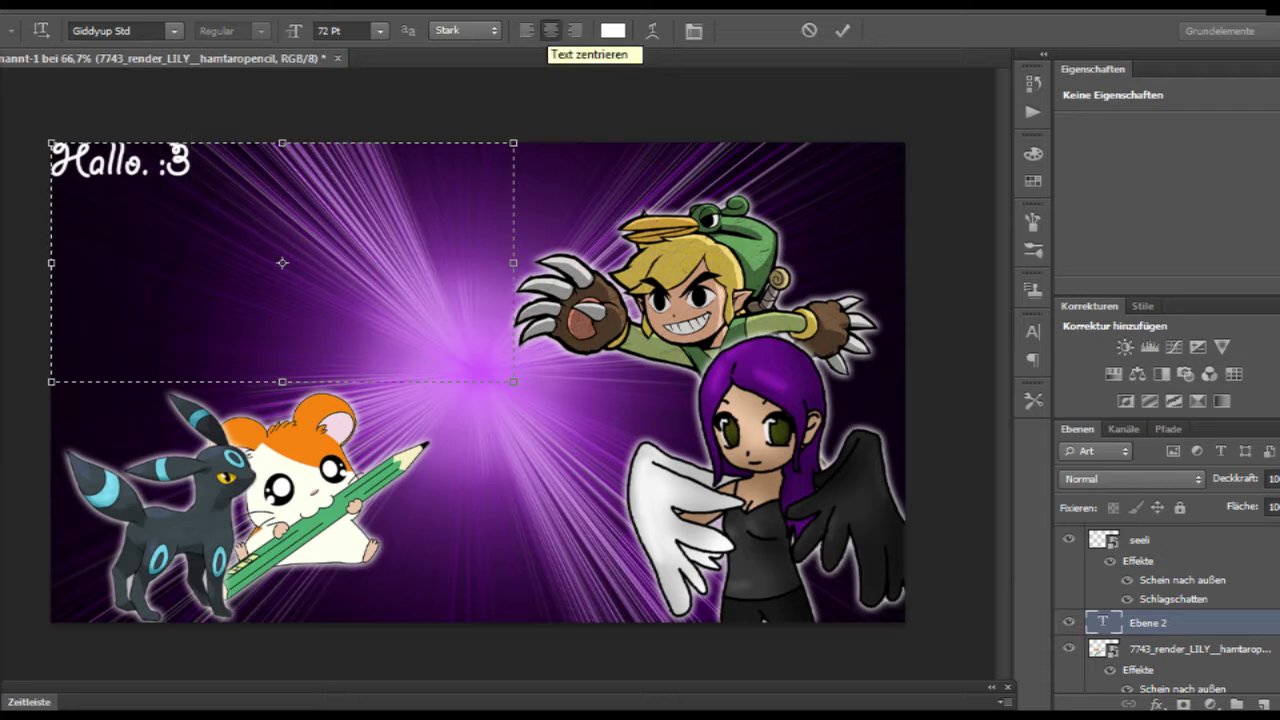
{"action": "type", "text": "Willkome"}
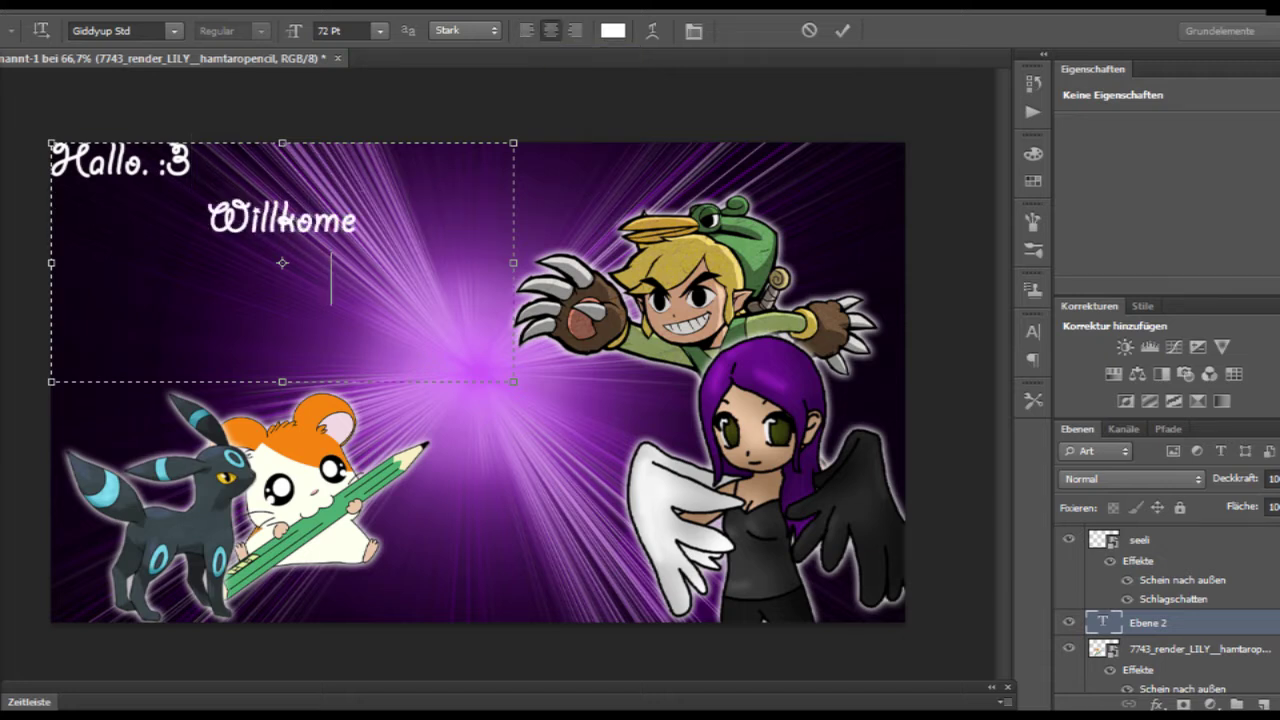
{"action": "type", "text": "."}
{"action": "key", "text": "ctrl+shift+l"}
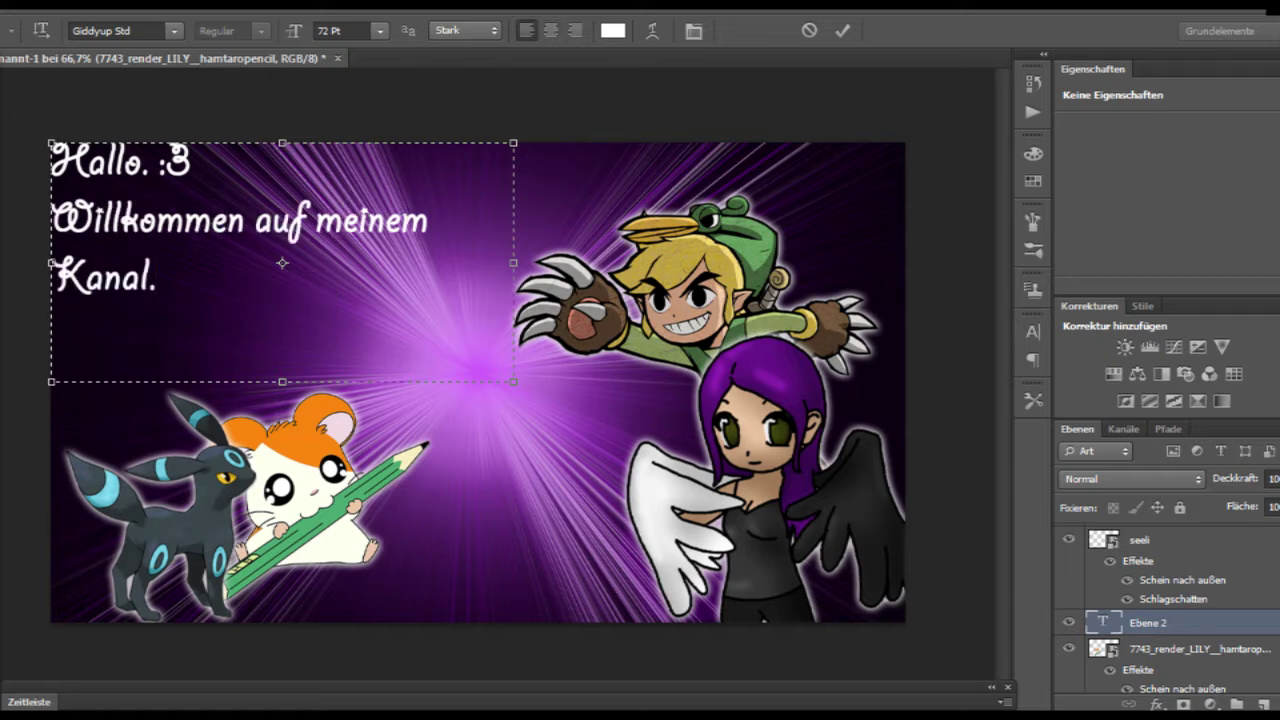
Add the line "Hier findet ihr hauptsächlich" and enlarge the text box to cover most of the canvas
{"action": "type", "text": "Hier findet ihr"}
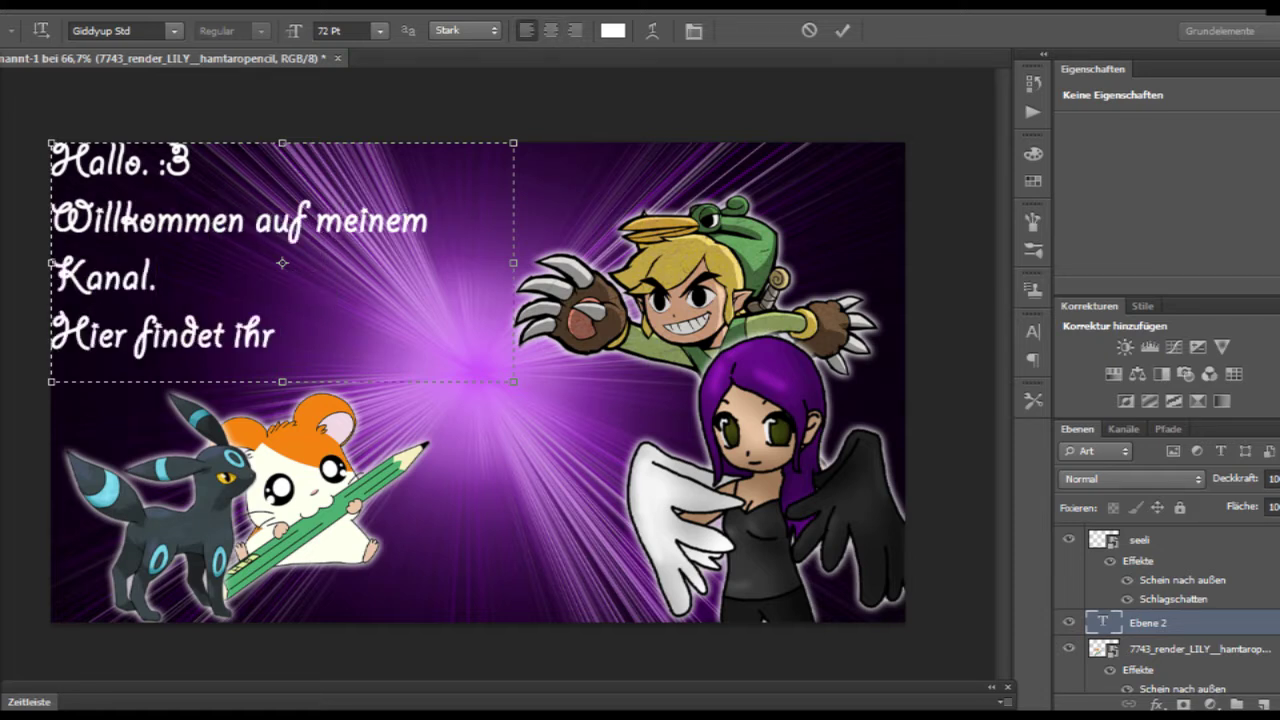
{"action": "left_click_drag", "start_coordinate": [513, 381], "coordinate": [806, 612]}
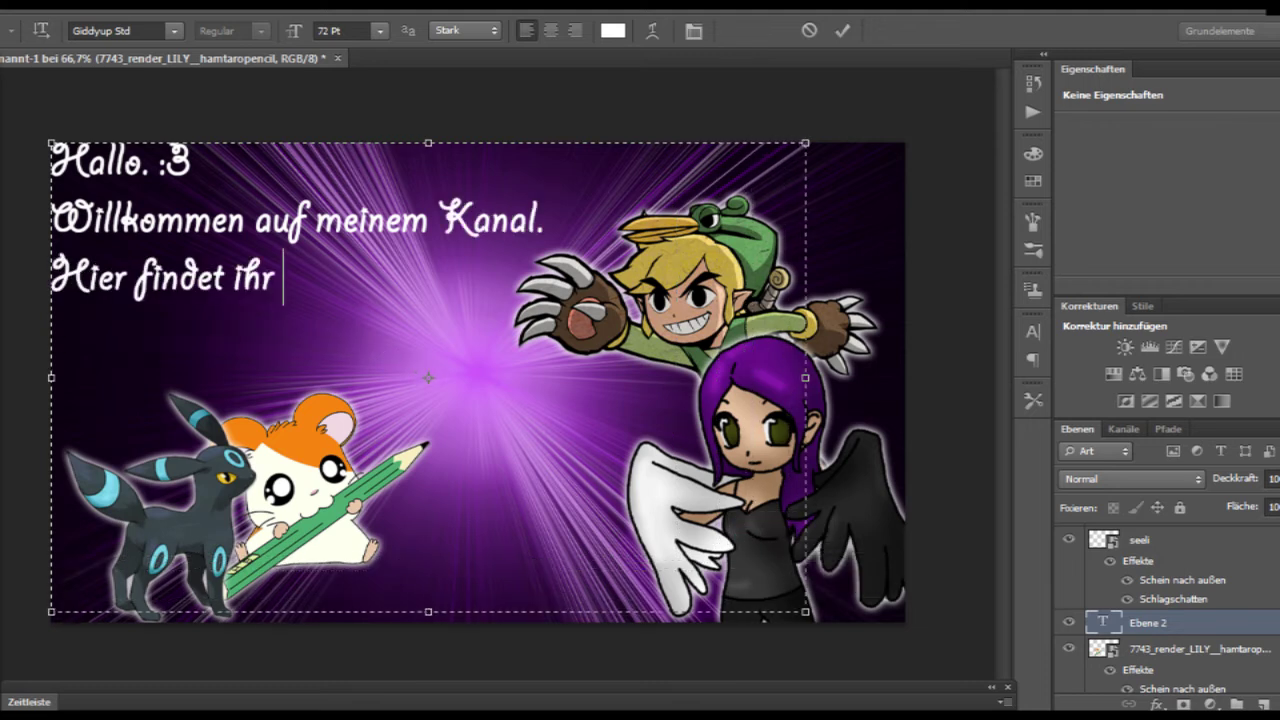
{"action": "type", "text": "hauptsächlich "}
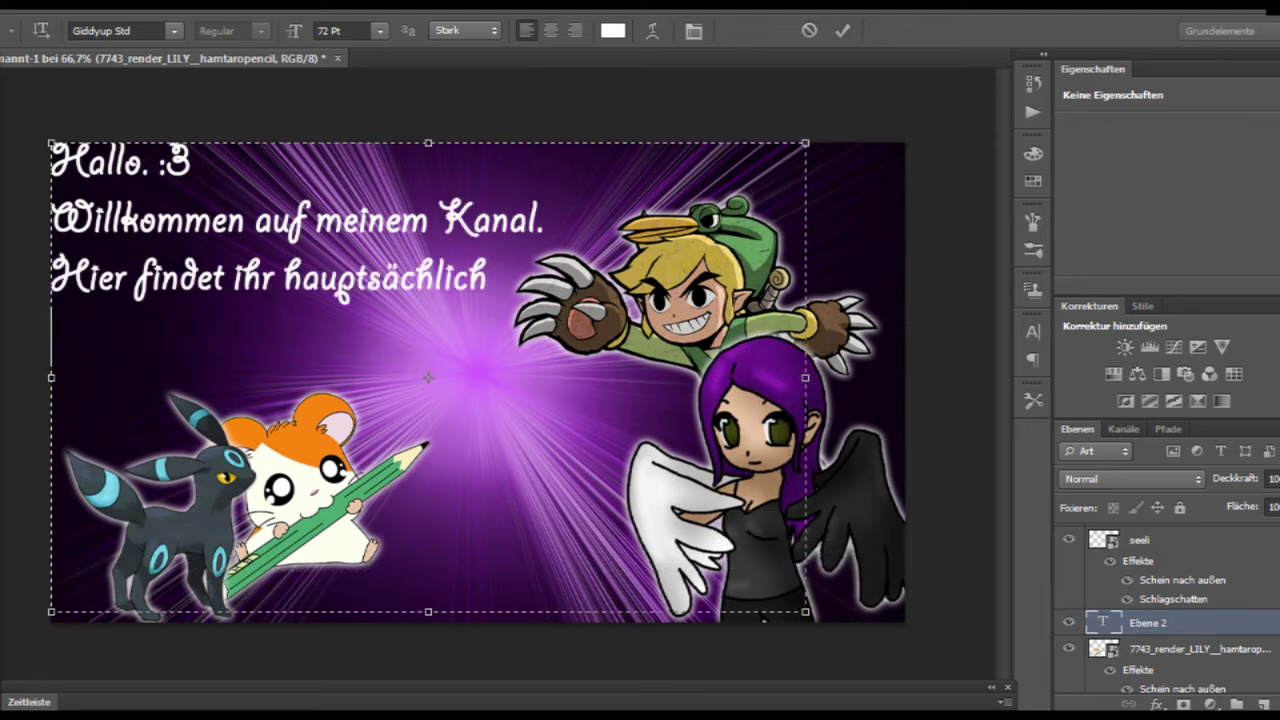
Add the line "Let's Plays und hin und wieder" below "Hier findet ihr hauptsächlich"
{"action": "type", "text": "Let's play un"}
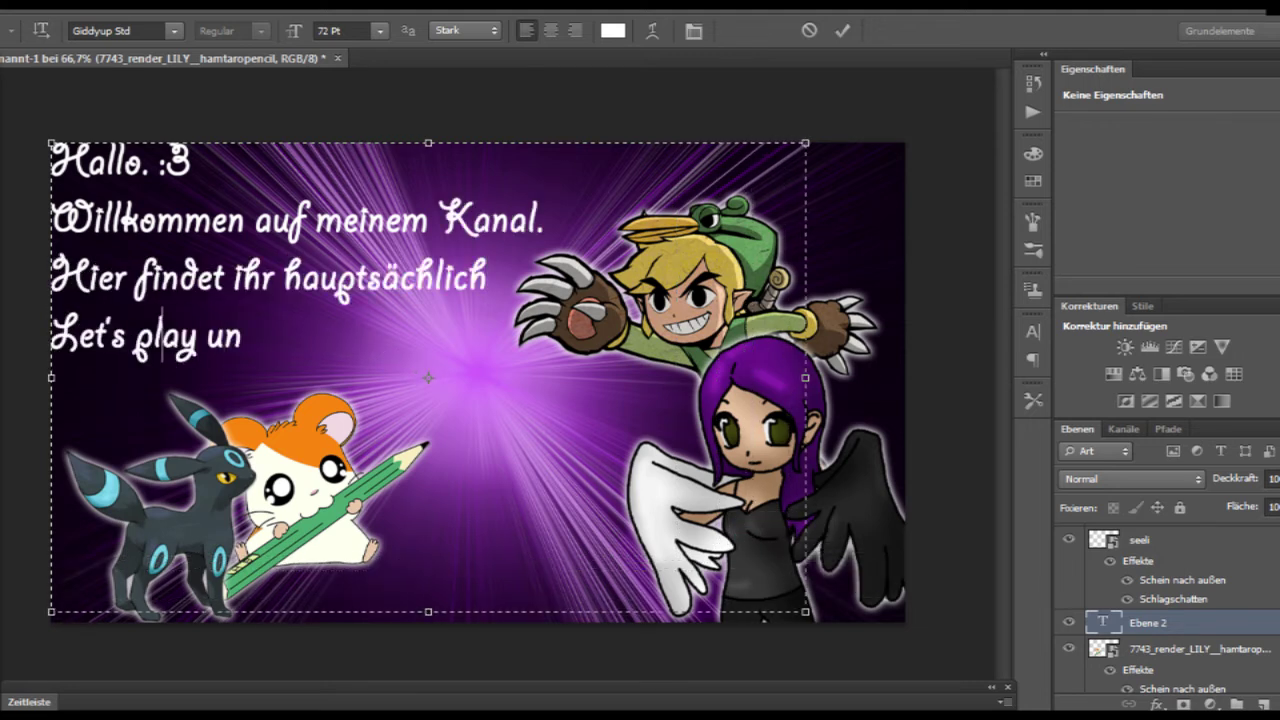
{"action": "key", "text": "BackSpace"}
{"action": "key", "text": "BackSpace"}
{"action": "key", "text": "BackSpace"}
{"action": "key", "text": "BackSpace"}
{"action": "key", "text": "BackSpace"}
{"action": "key", "text": "BackSpace"}
{"action": "type", "text": "Plays und"}
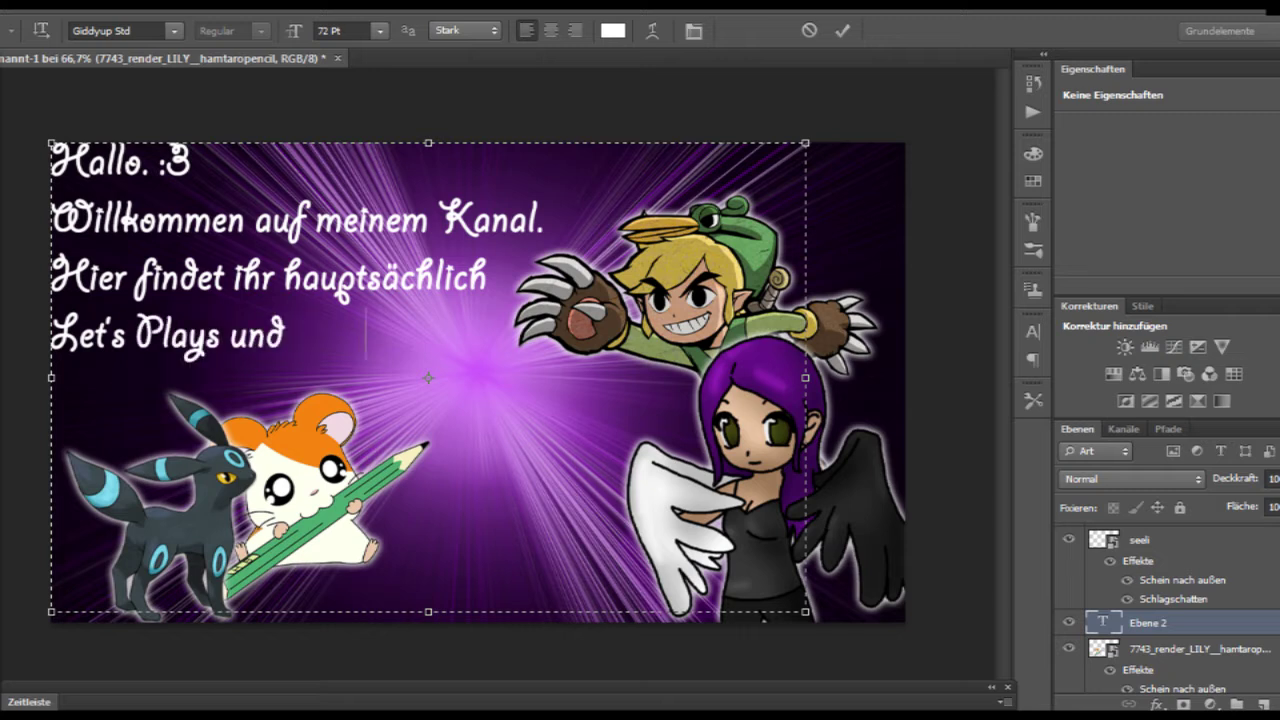
{"action": "type", "text": " hin und wieder "}
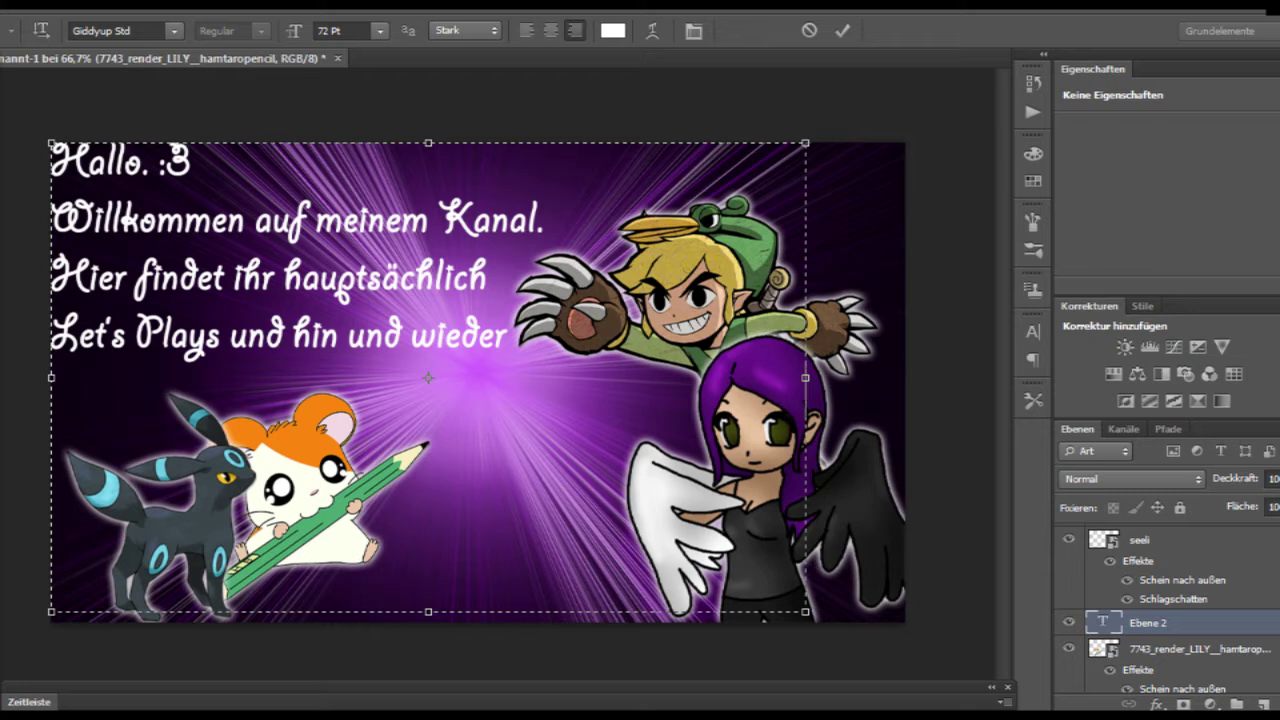
Add "Speed-Artworks." as a right-aligned line below the "Let's Plays" line
{"action": "type", "text": "Spe"}
{"action": "key", "text": "BackSpace"}
{"action": "key", "text": "BackSpace"}
{"action": "key", "text": "BackSpace"}
{"action": "key", "text": "ctrl+Return"}
{"action": "type", "text": "Sp"}
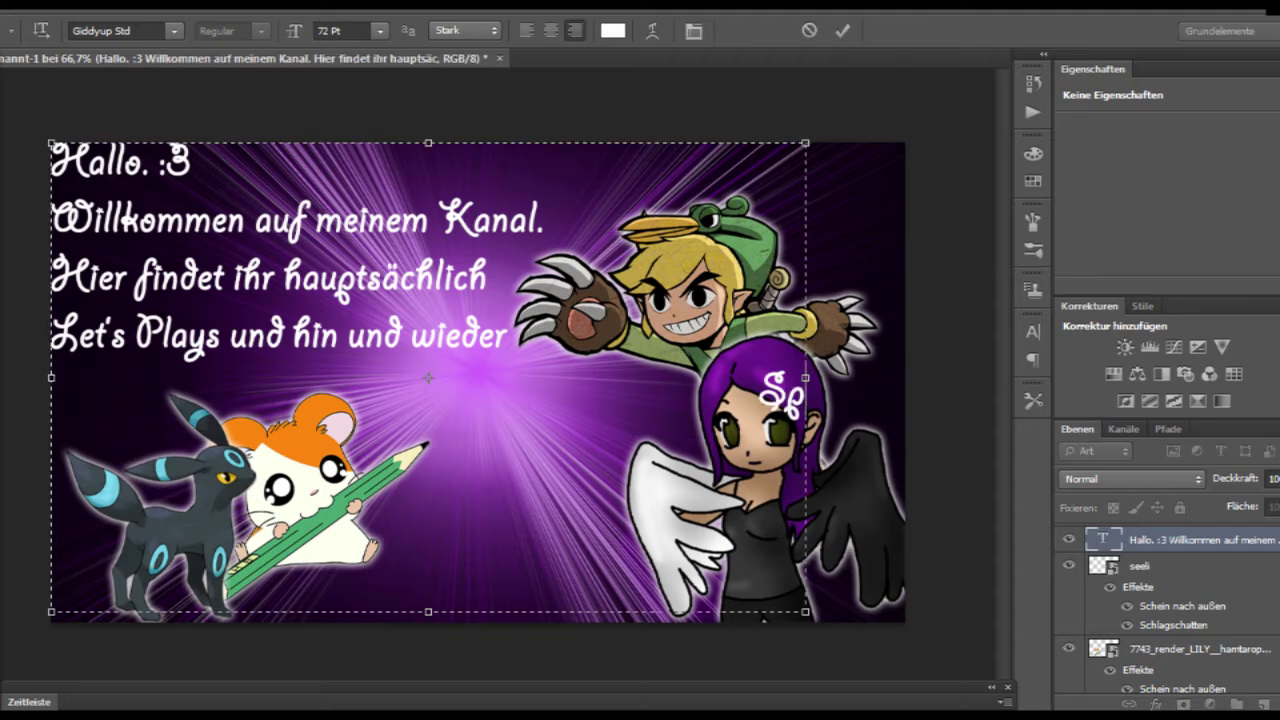
{"action": "type", "text": "eed-Artworks"}
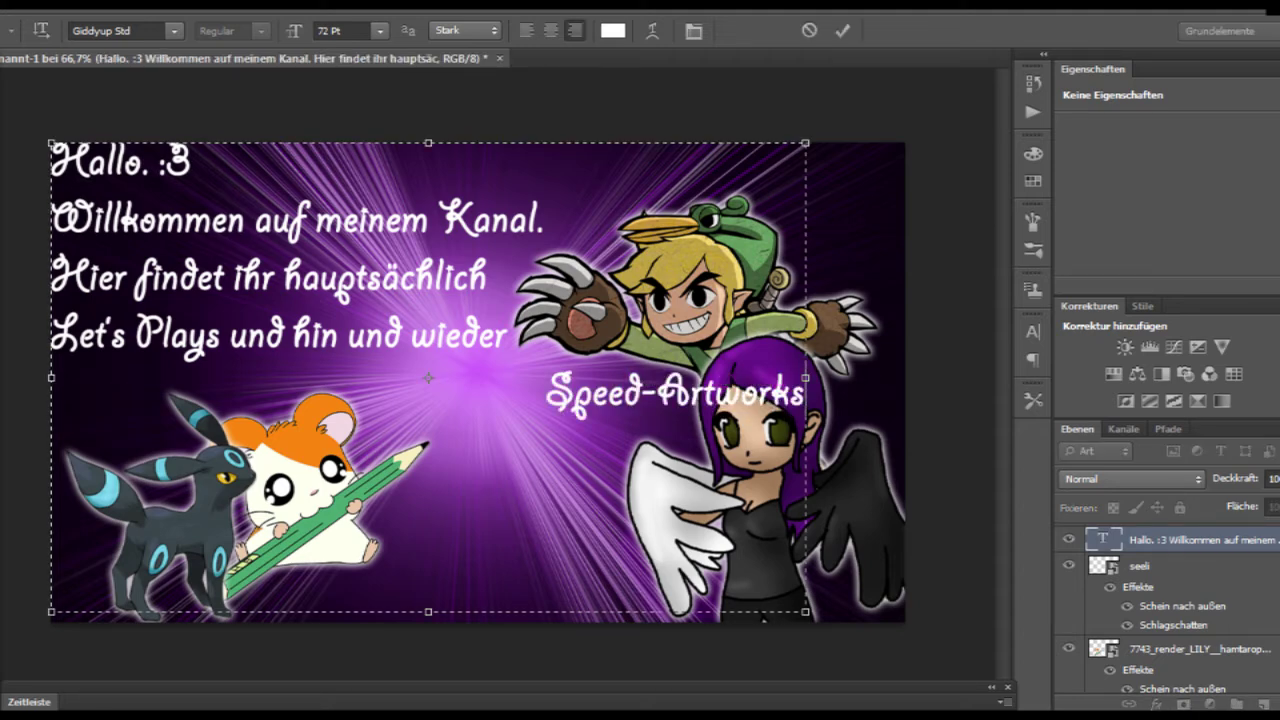
{"action": "type", "text": "."}
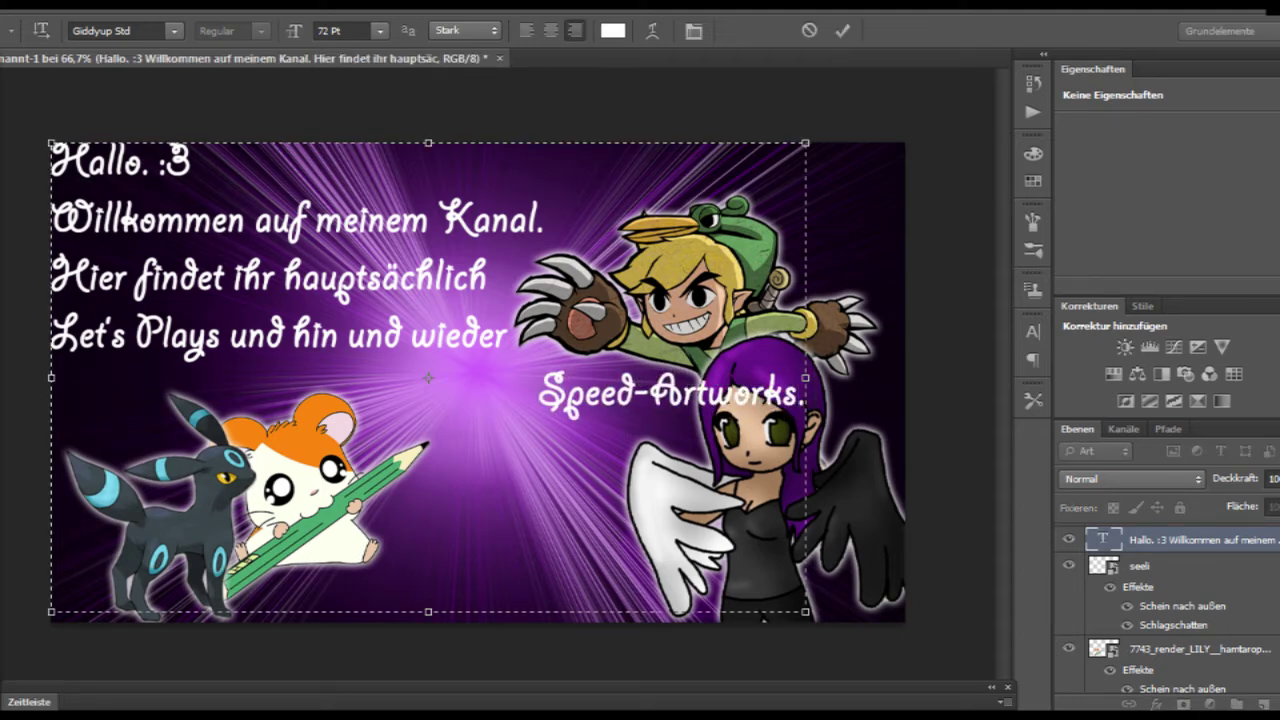
{"action": "type", "text": " Zu den"}
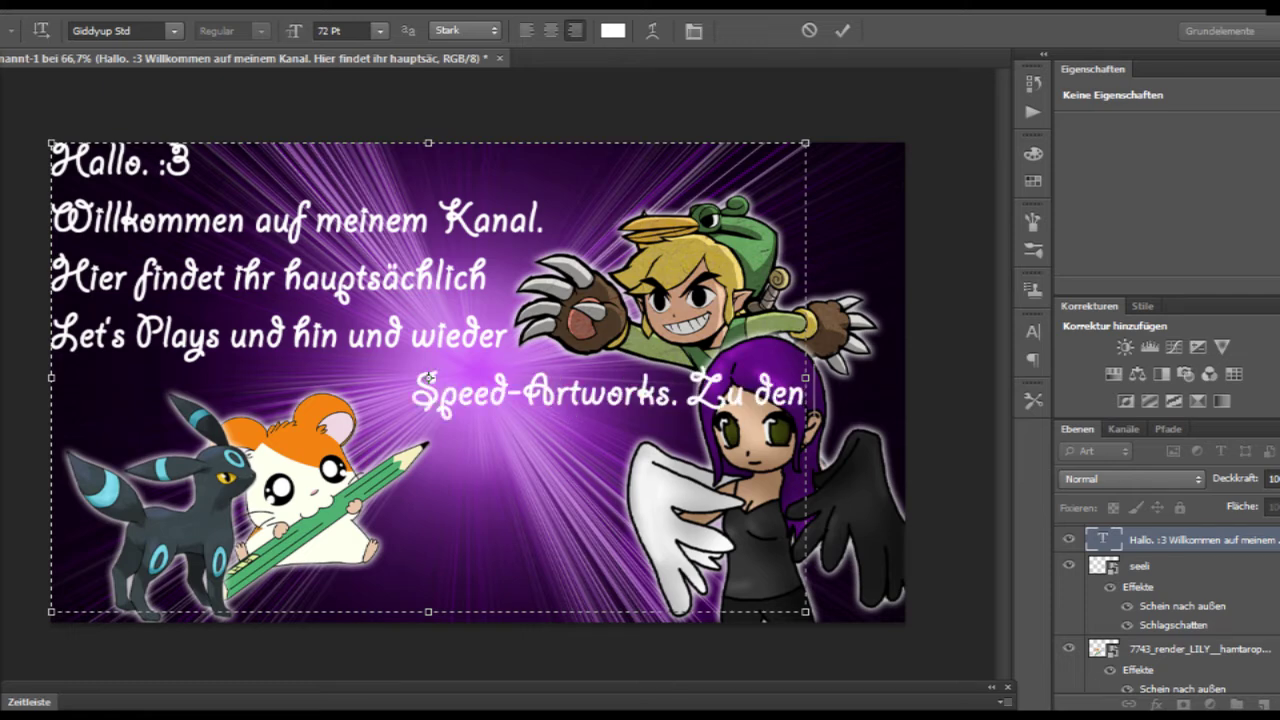
{"action": "key", "text": "BackSpace"}
{"action": "key", "text": "BackSpace"}
{"action": "key", "text": "BackSpace"}
{"action": "key", "text": "BackSpace"}
{"action": "key", "text": "BackSpace"}
{"action": "key", "text": "BackSpace"}
{"action": "key", "text": "BackSpace"}
Continue the right-aligned text with "Über einen Besuch und Komentare freue ich mich immer sehr." and the closing line "Viel Spaß. :3"
{"action": "type", "text": "Ü"}
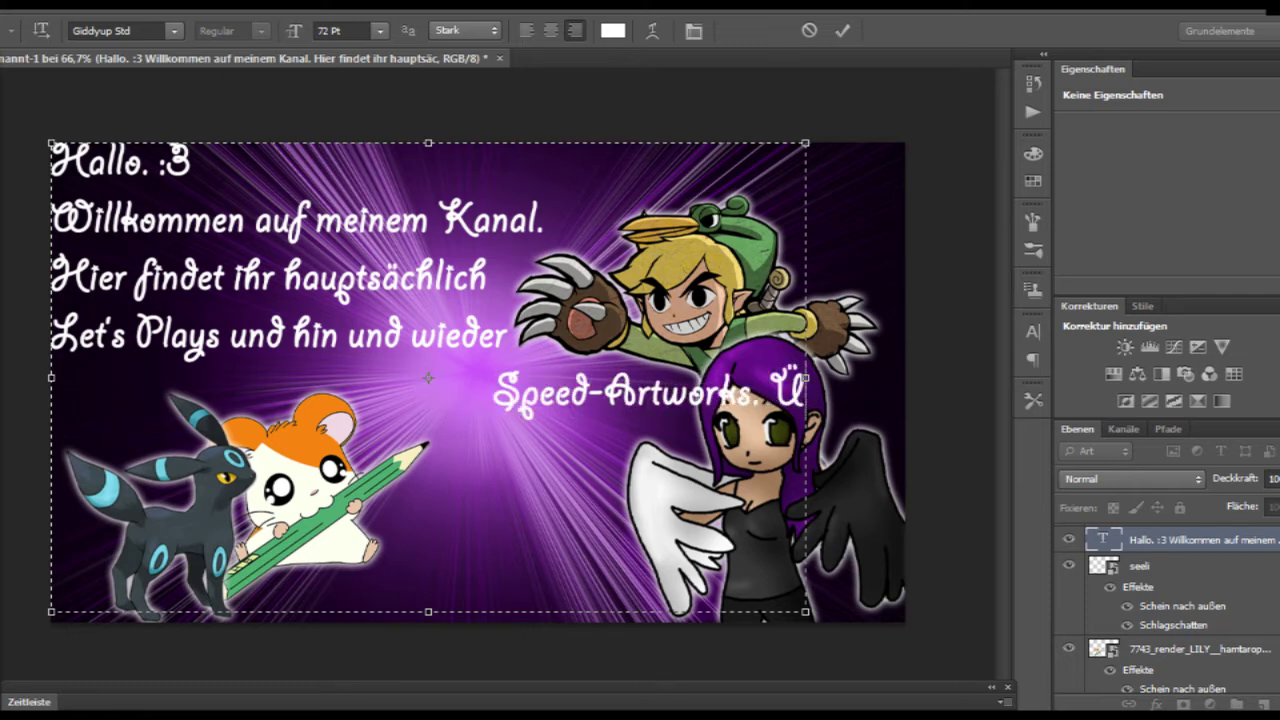
{"action": "type", "text": "ber einen Besuch und Ko-"}
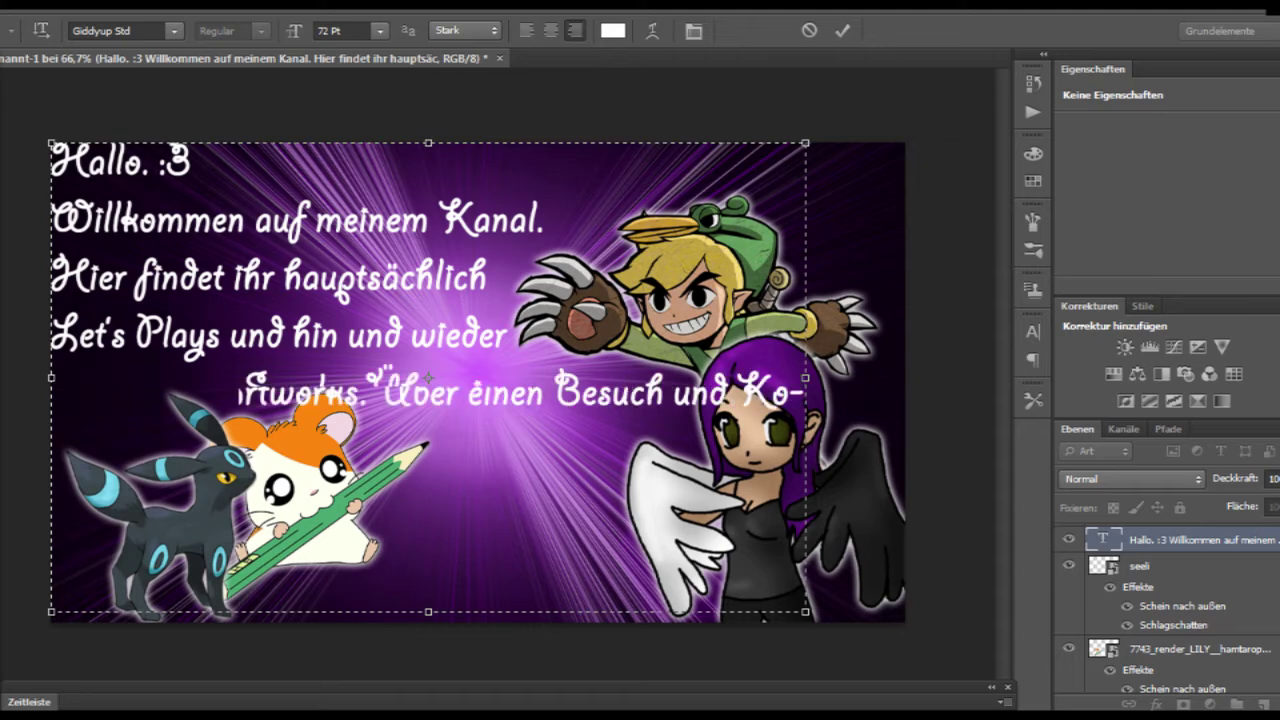
{"action": "key", "text": "Return"}
{"action": "type", "text": "mentare freue"}
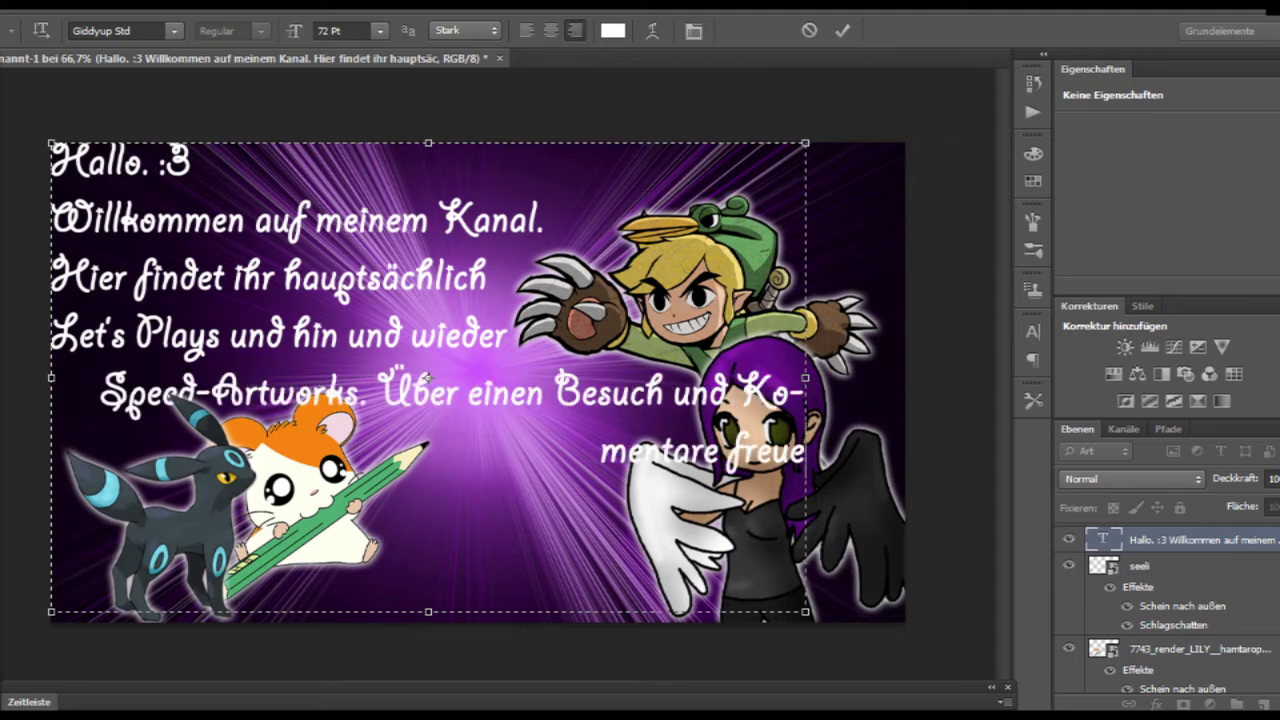
{"action": "type", "text": " ich mich immer sehr."}
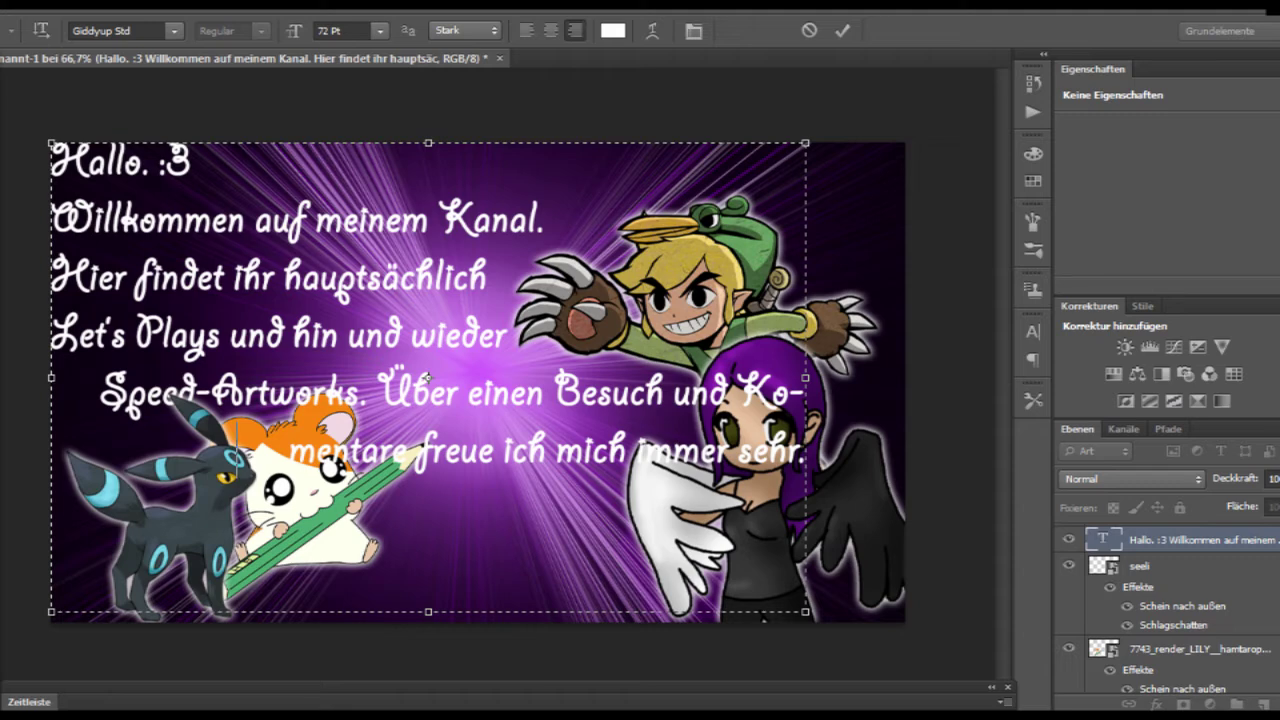
{"action": "key", "text": "BackSpace"}
{"action": "key", "text": "BackSpace"}
{"action": "key", "text": "Return"}
{"action": "type", "text": "Viel Spaß. :3"}
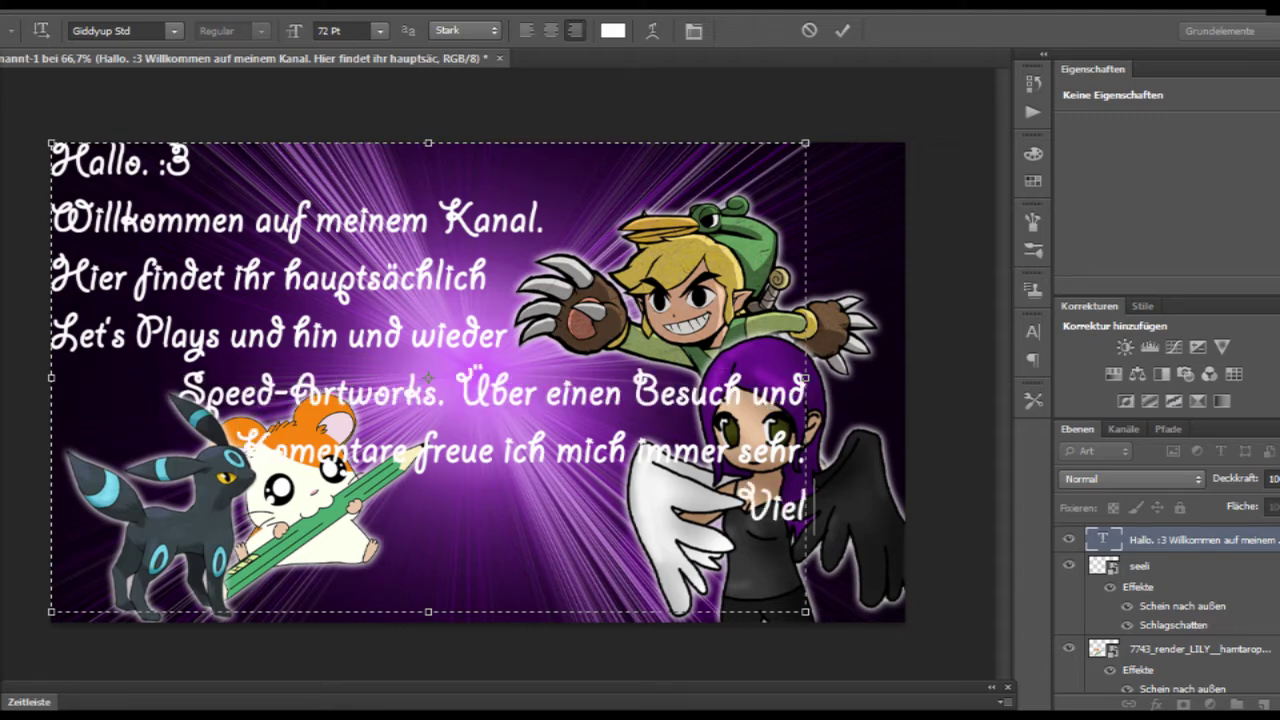
Enlarge the closing line "Viel Spaß. :3" to 90 pt, with a space between the two words, and finish the text
{"action": "key", "text": "shift+Left"}
{"action": "key", "text": "shift+Left"}
{"action": "key", "text": "shift+Left"}
{"action": "key", "text": "shift+Left"}
{"action": "key", "text": "shift+Left"}
{"action": "key", "text": "shift+Left"}
{"action": "key", "text": "shift+Left"}
{"action": "key", "text": "shift+Left"}
{"action": "key", "text": "shift+Left"}
{"action": "key", "text": "shift+Left"}
{"action": "key", "text": "shift+Left"}
{"action": "key", "text": "shift+Left"}
{"action": "key", "text": "shift+Left"}
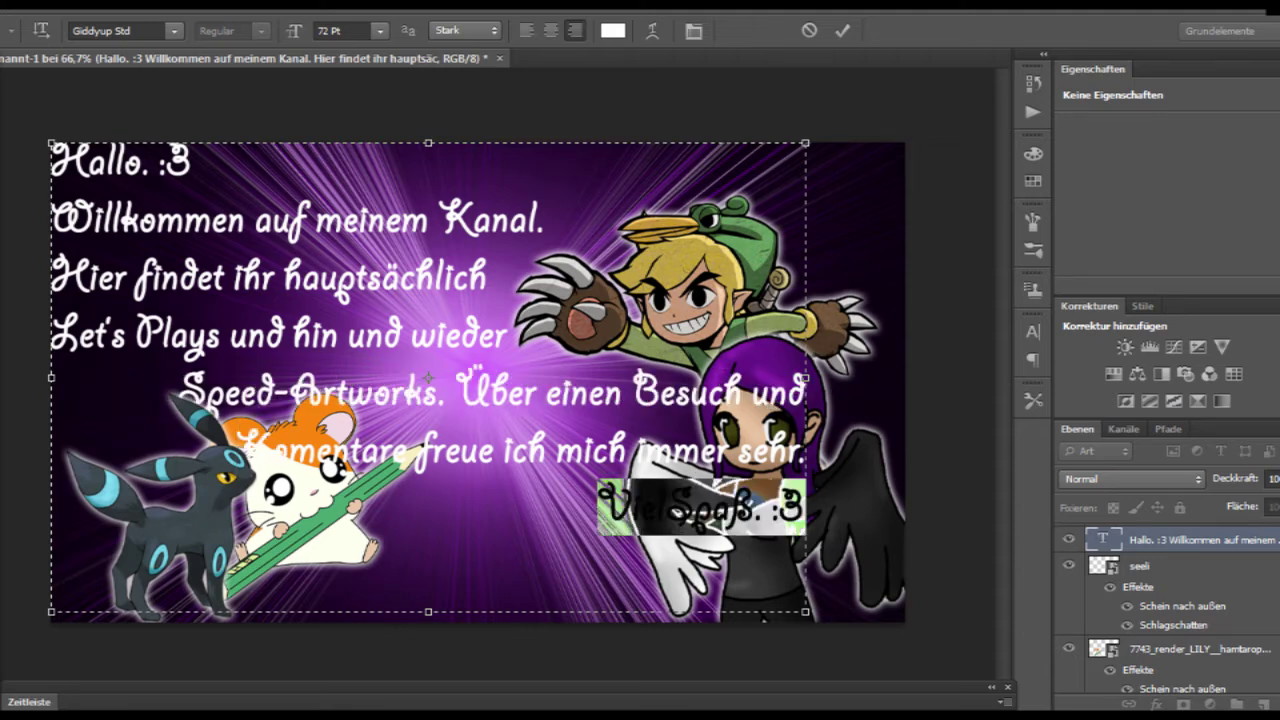
{"action": "left_click", "coordinate": [345, 31]}
{"action": "type", "text": "100"}
{"action": "key", "text": "Return"}
{"action": "type", "text": "90"}
{"action": "key", "text": "Return"}
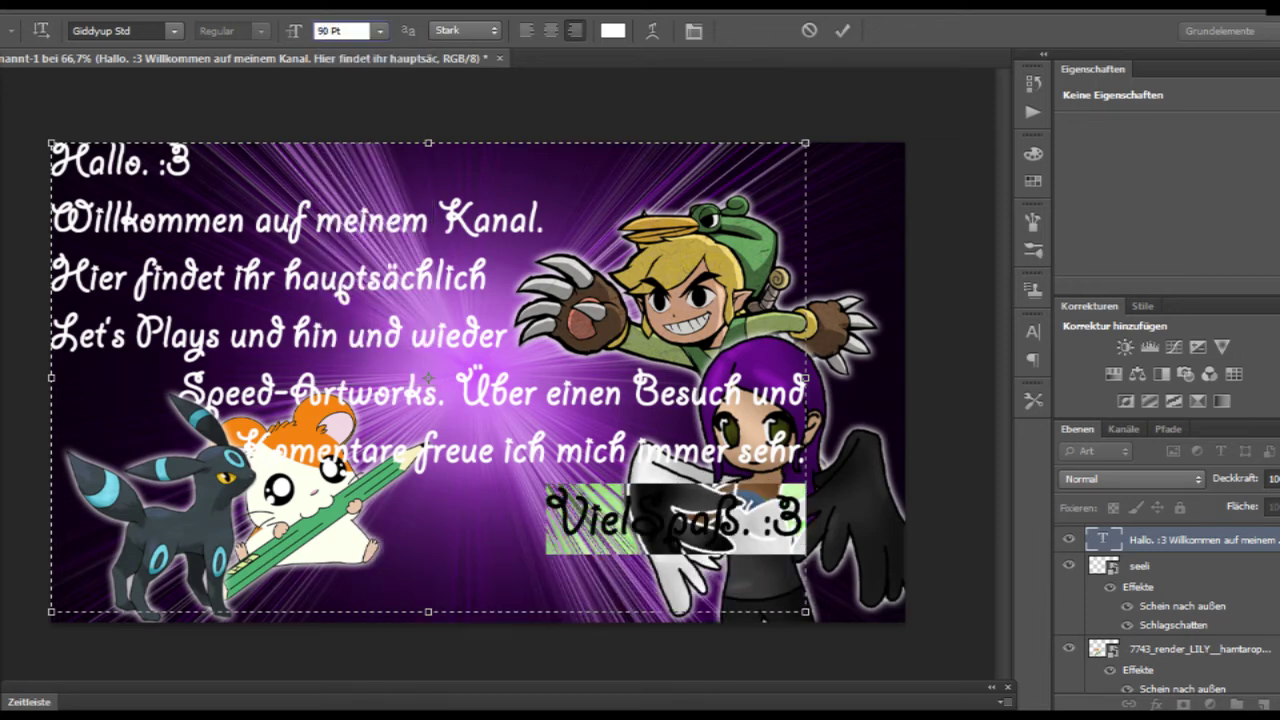
{"action": "left_click", "coordinate": [667, 521]}
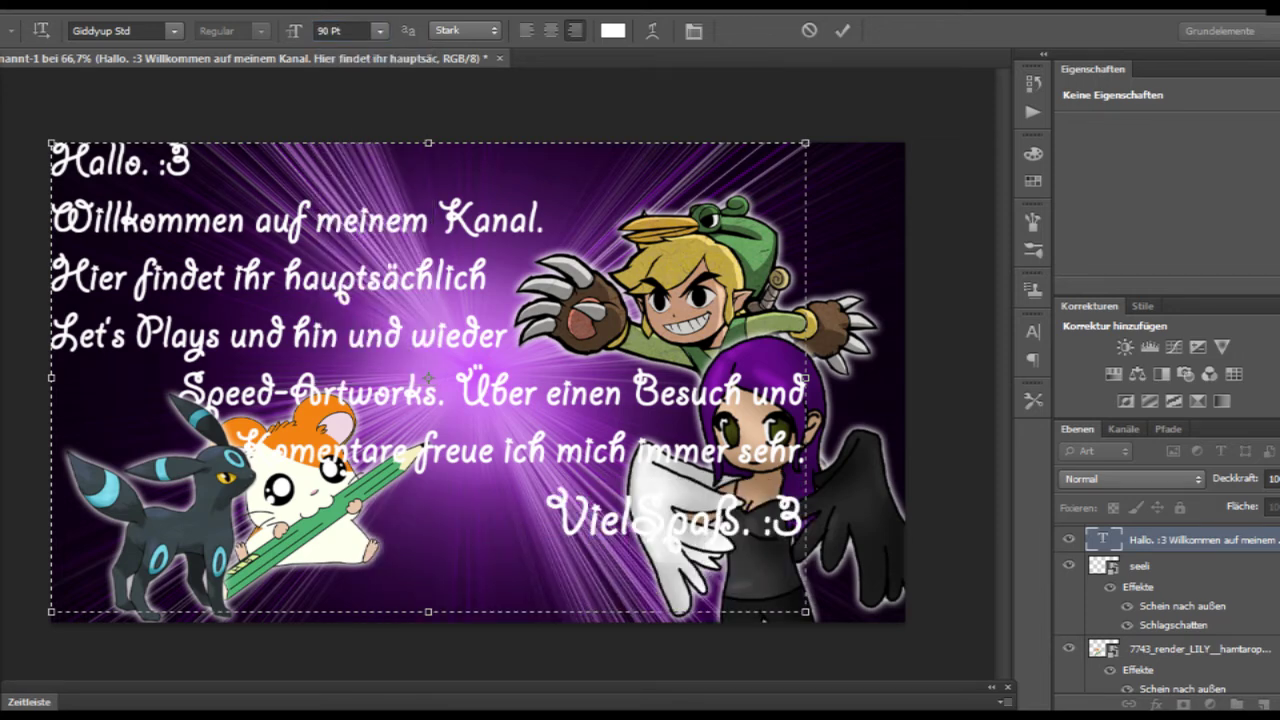
{"action": "key", "text": "ctrl+Return"}
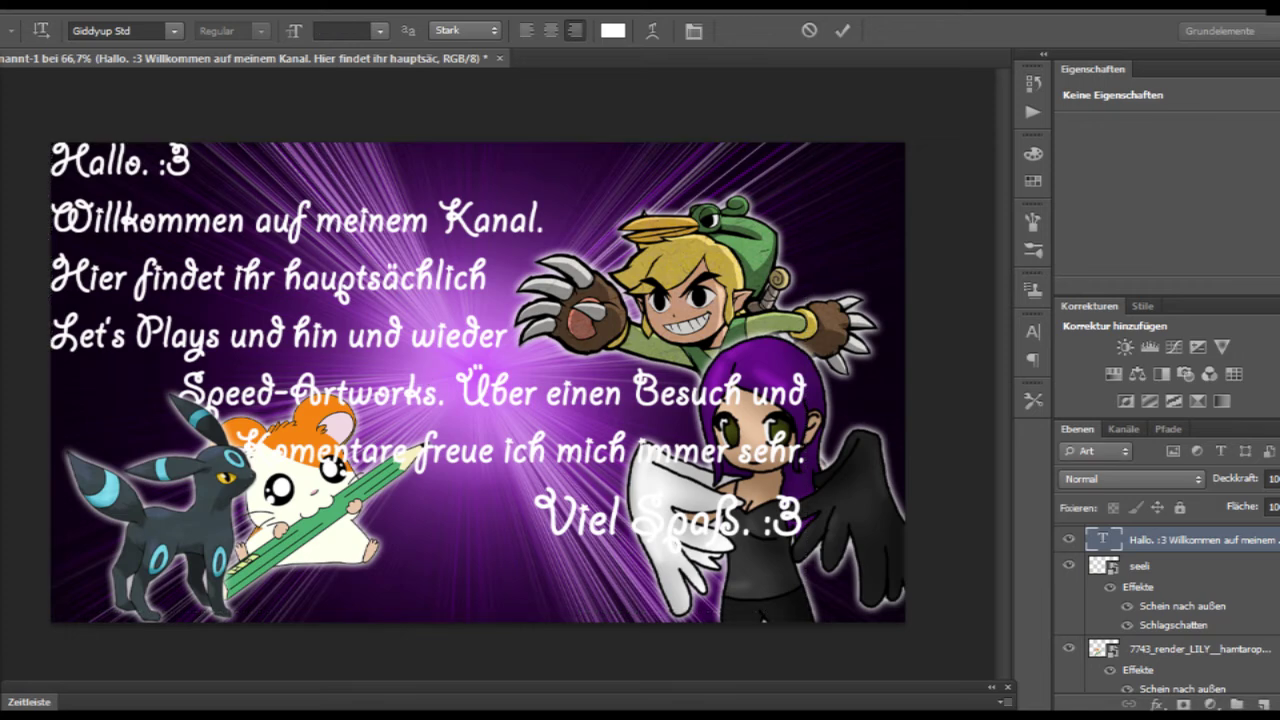
Add an outside stroke in purple a914ef to the greeting text layer
{"action": "double_click", "coordinate": [1190, 540]}
{"action": "left_click", "coordinate": [663, 374]}
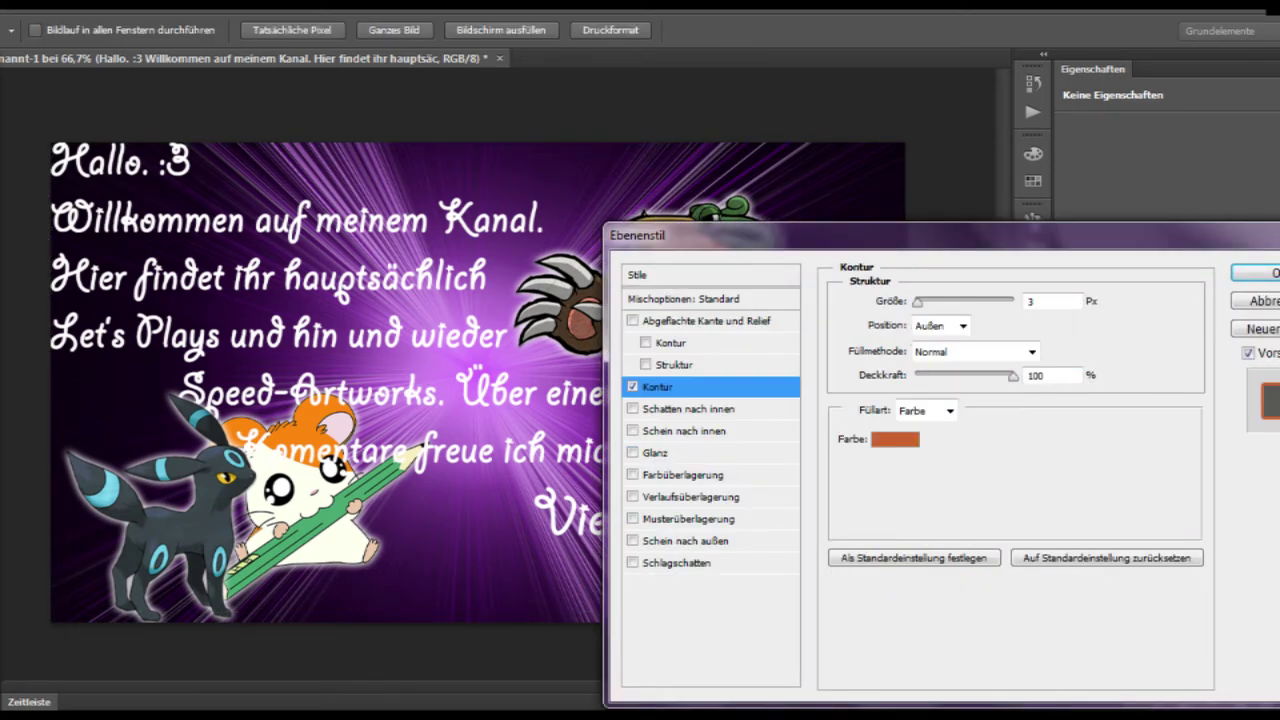
{"action": "left_click", "coordinate": [893, 438]}
{"action": "left_click", "coordinate": [856, 343]}
{"action": "left_click", "coordinate": [814, 301]}
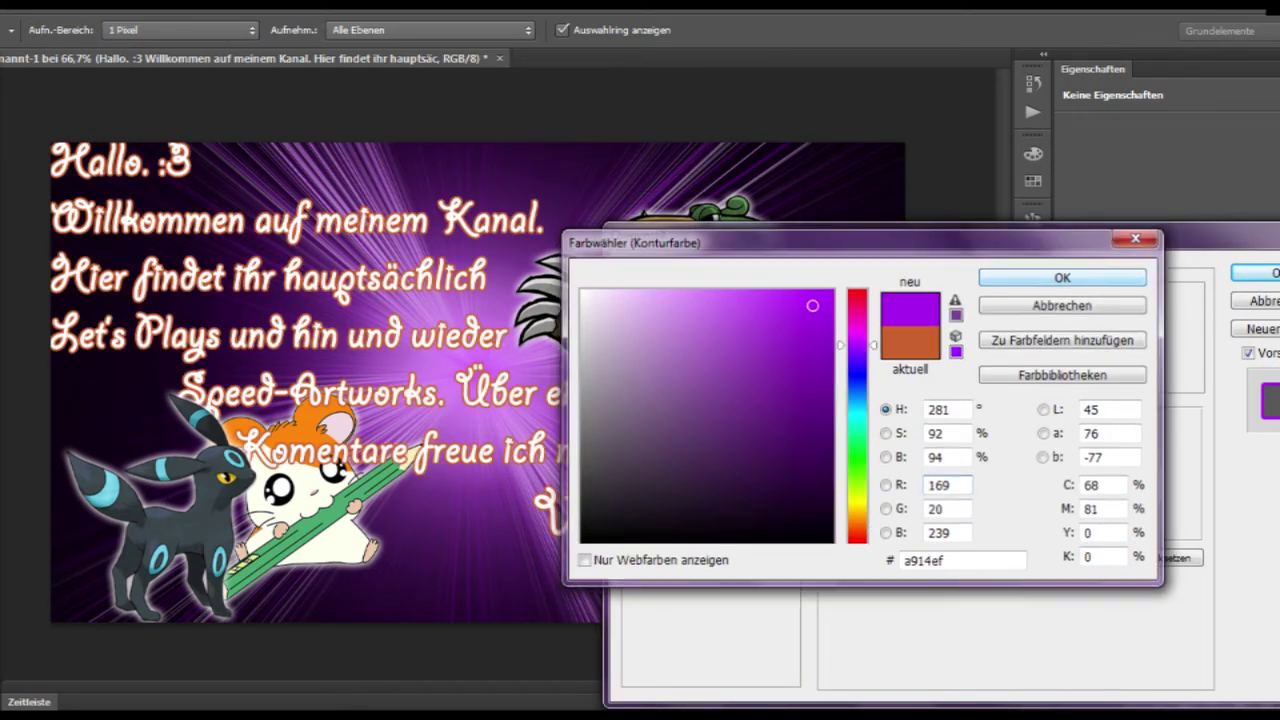
{"action": "left_click", "coordinate": [1050, 278]}
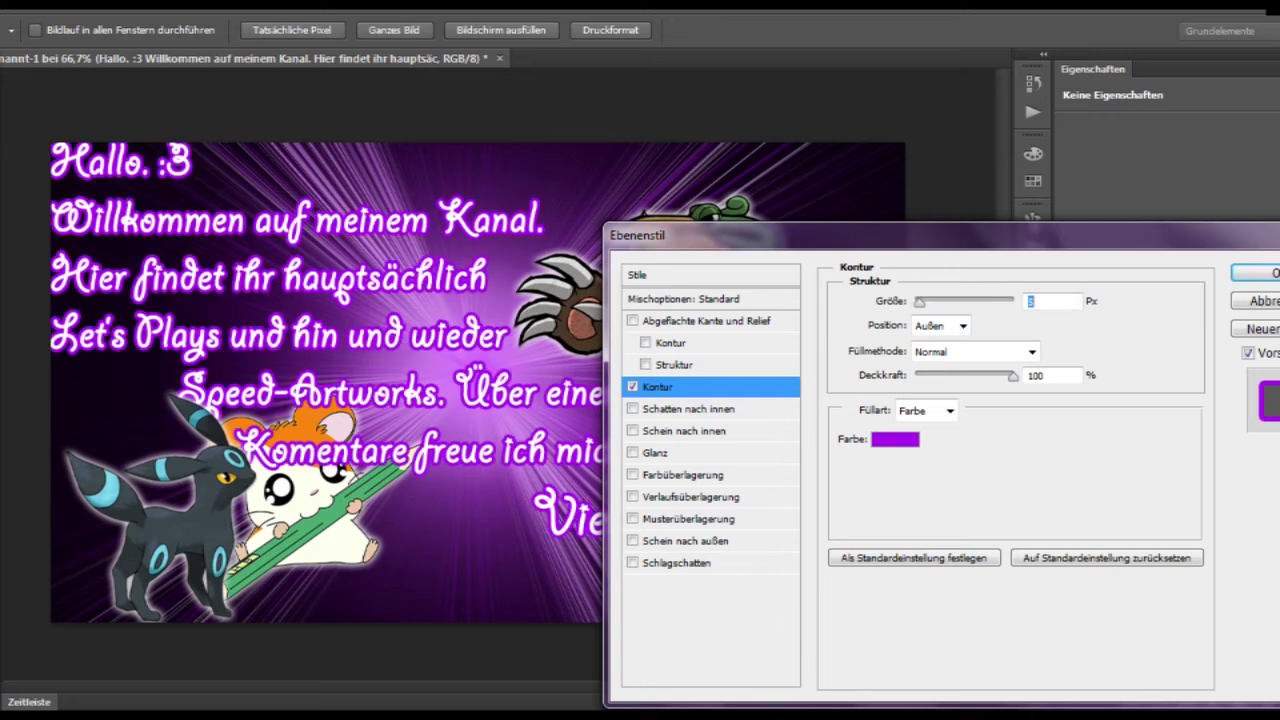
{"action": "key", "text": "Return"}
Draw a text box along the canvas's lower edge and enter "Musik von CodyGamesMusic"
{"action": "left_click_drag", "start_coordinate": [117, 572], "coordinate": [665, 622]}
{"action": "type", "text": "Musik o"}
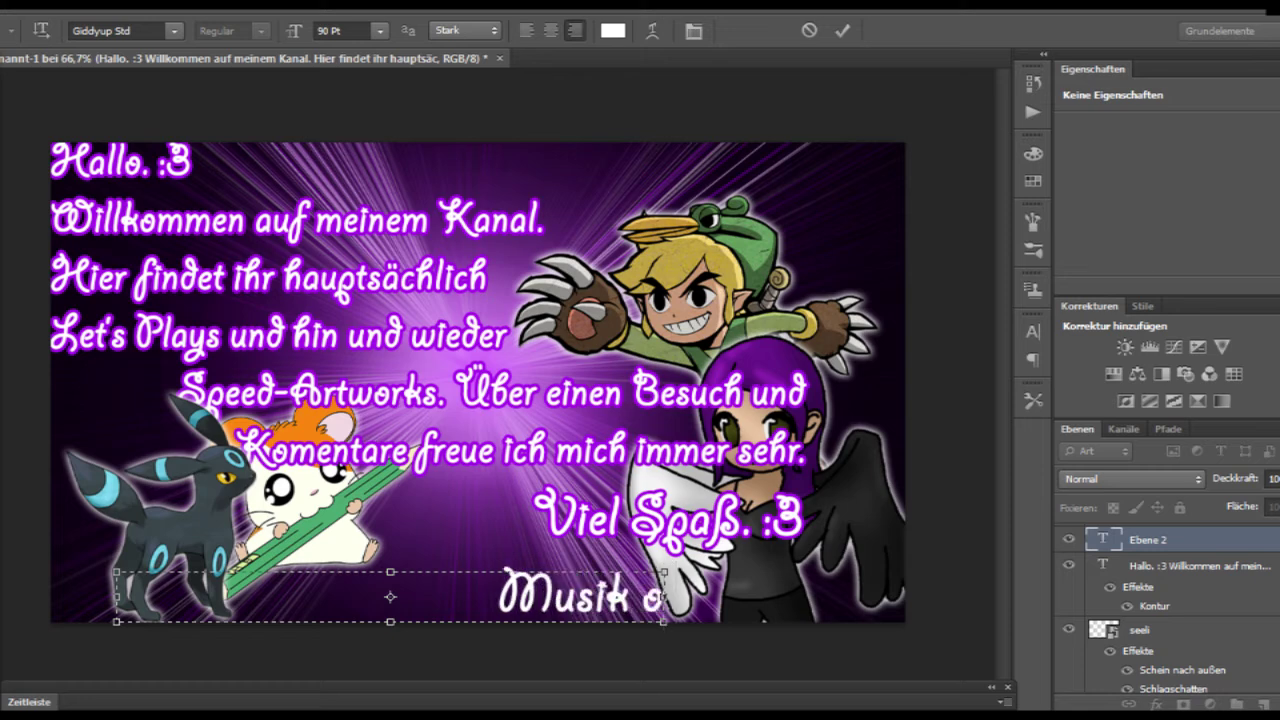
{"action": "key", "text": "BackSpace"}
{"action": "type", "text": "von"}
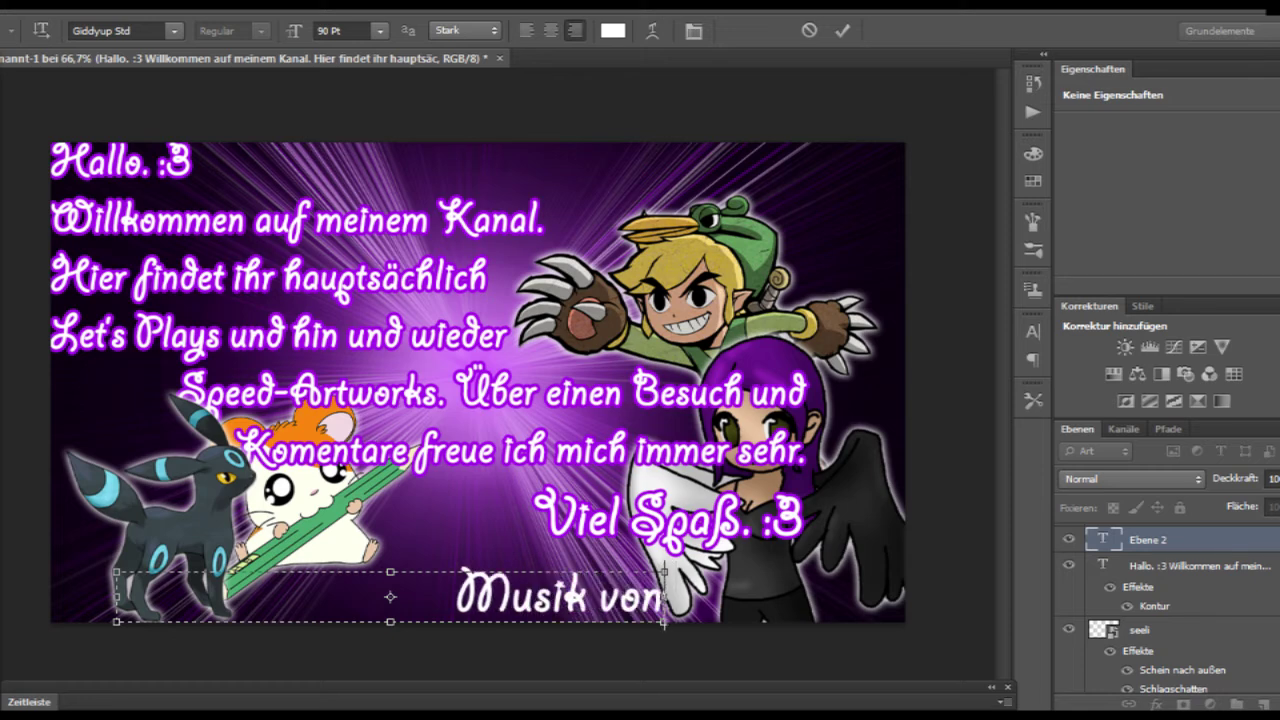
{"action": "type", "text": "CodyGames-"}
Set the entire "Musik von CodyGamesMusic" text to 48 pt
{"action": "left_click_drag", "start_coordinate": [662, 597], "coordinate": [180, 597]}
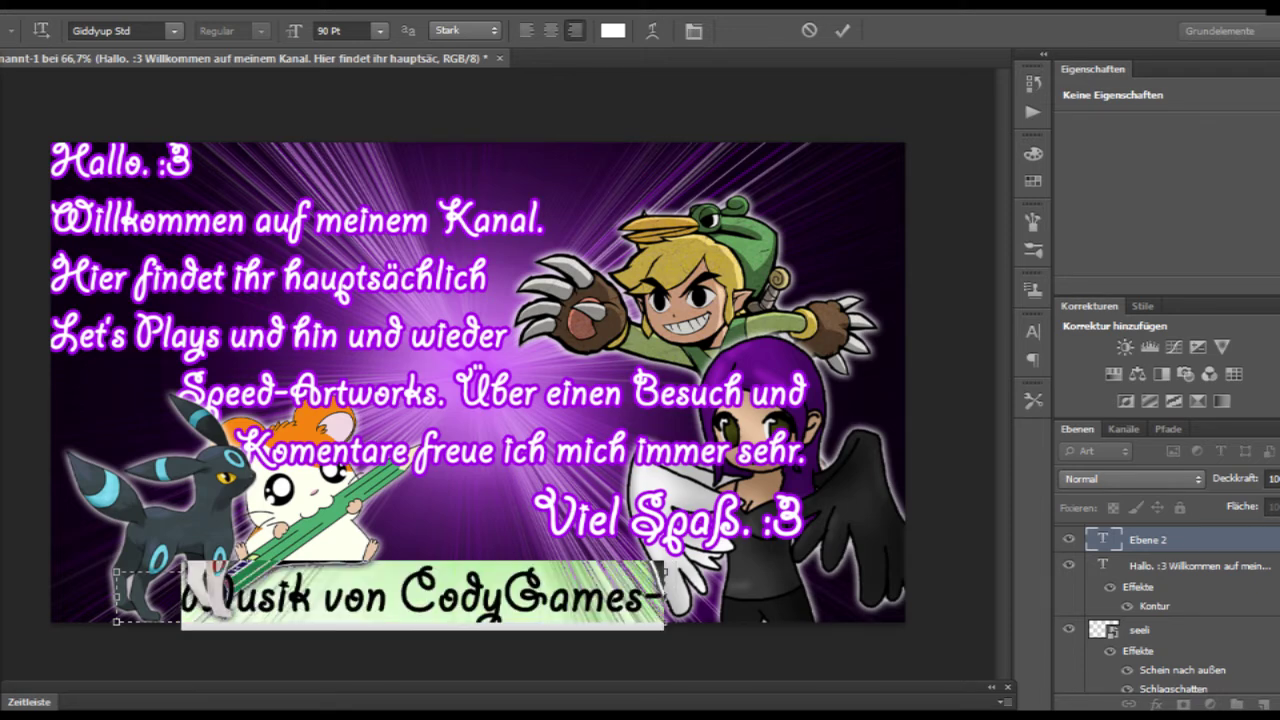
{"action": "left_click", "coordinate": [380, 30]}
{"action": "left_click", "coordinate": [400, 317]}
{"action": "left_click", "coordinate": [498, 595]}
{"action": "left_click_drag", "start_coordinate": [498, 597], "coordinate": [664, 597]}
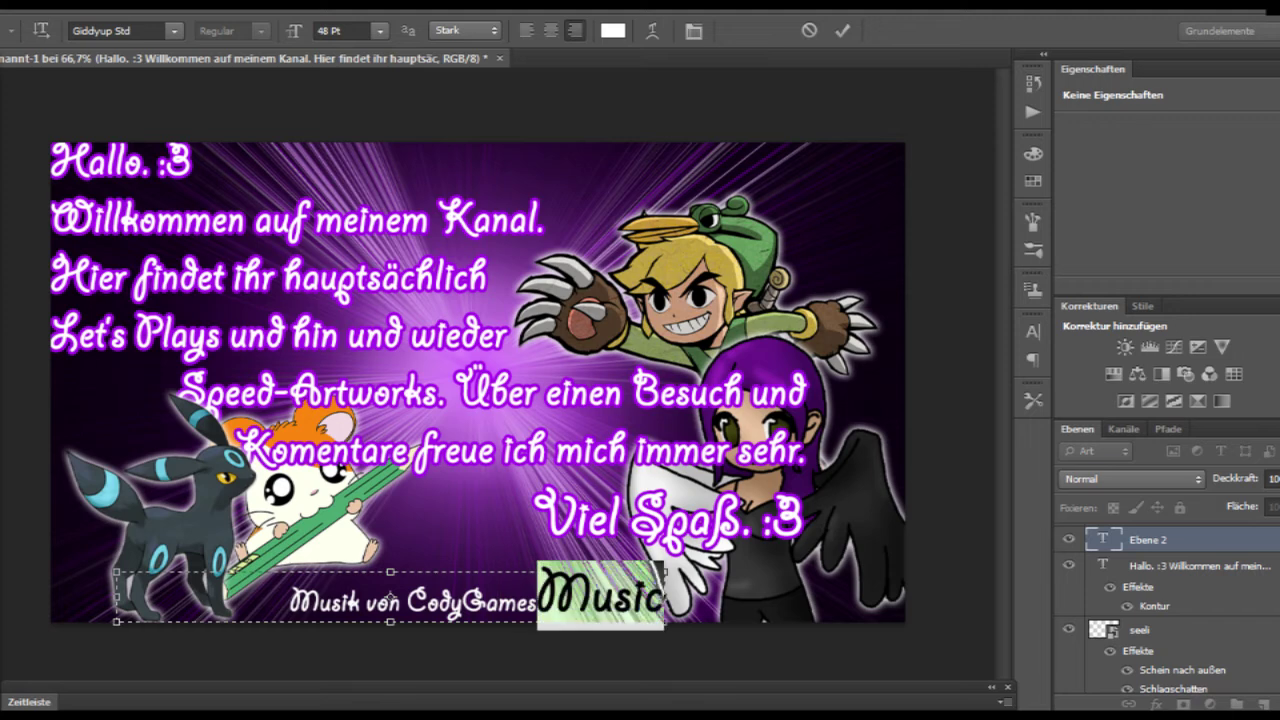
{"action": "left_click", "coordinate": [380, 30]}
{"action": "left_click", "coordinate": [380, 317]}
{"action": "left_click", "coordinate": [600, 585]}
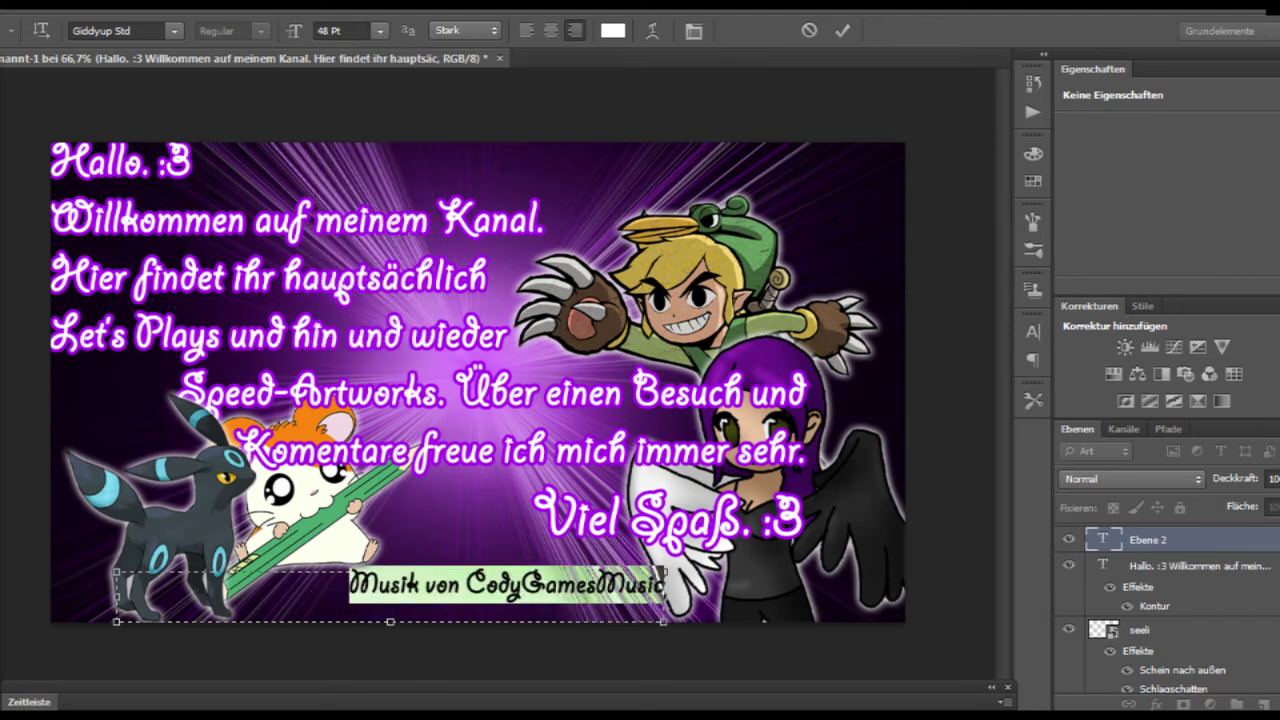
Finish the music credit text and move it left and slightly down, close to the canvas's lower edge
{"action": "key", "text": "ctrl+Return"}
{"action": "key", "text": "v"}
{"action": "left_click_drag", "start_coordinate": [390, 597], "coordinate": [374, 569]}
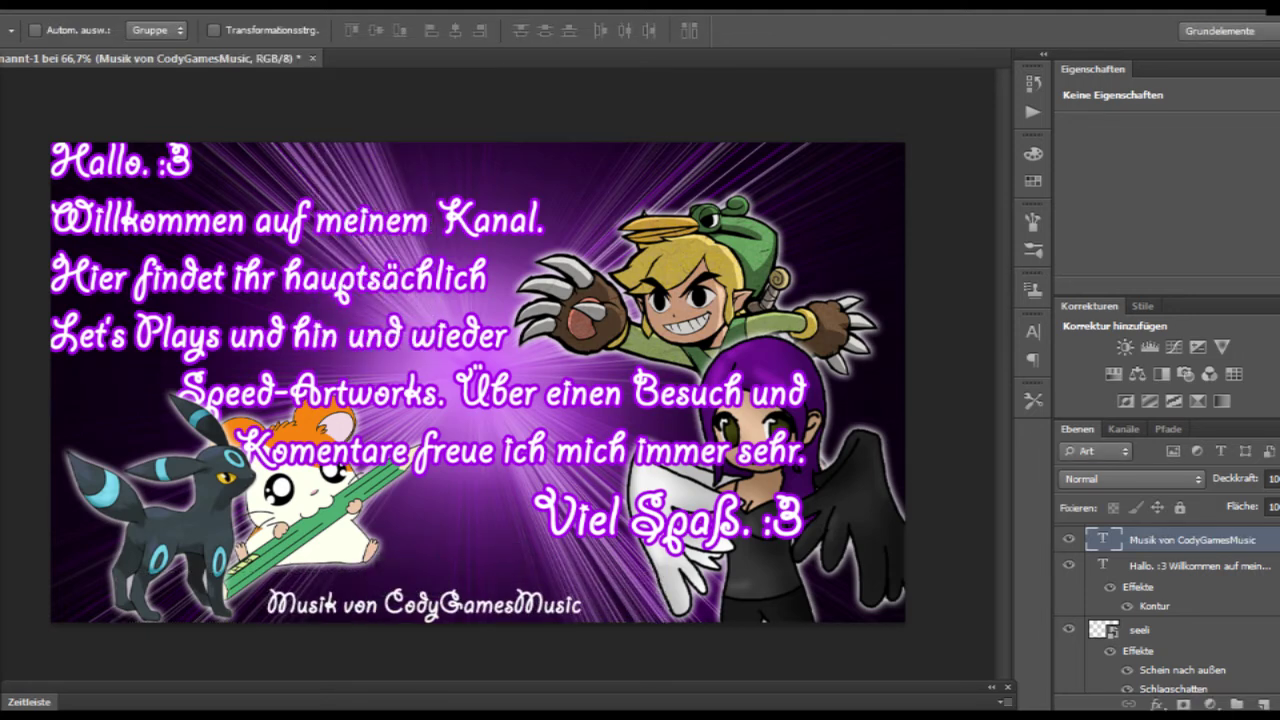
Add a 3 px outside stroke in purple aa17ef to the music credit layer
{"action": "double_click", "coordinate": [1230, 540]}
{"action": "left_click", "coordinate": [657, 386]}
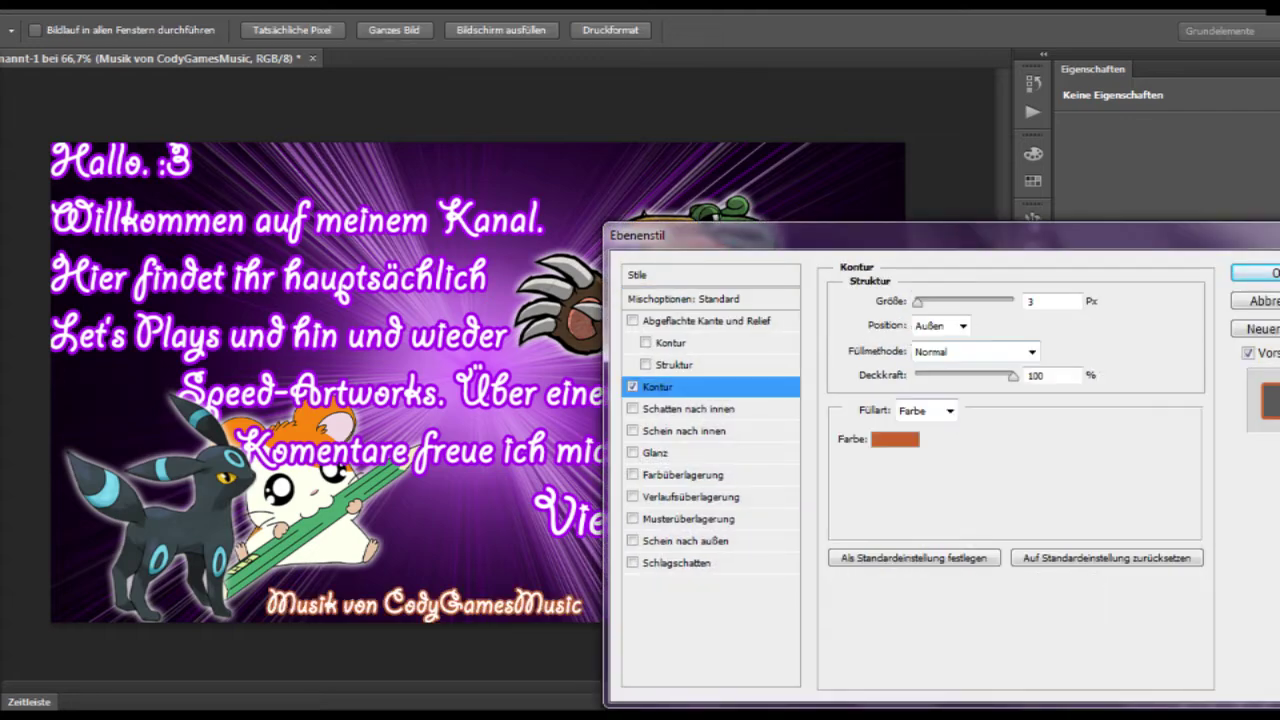
{"action": "left_click", "coordinate": [895, 439]}
{"action": "type", "text": "a617ef"}
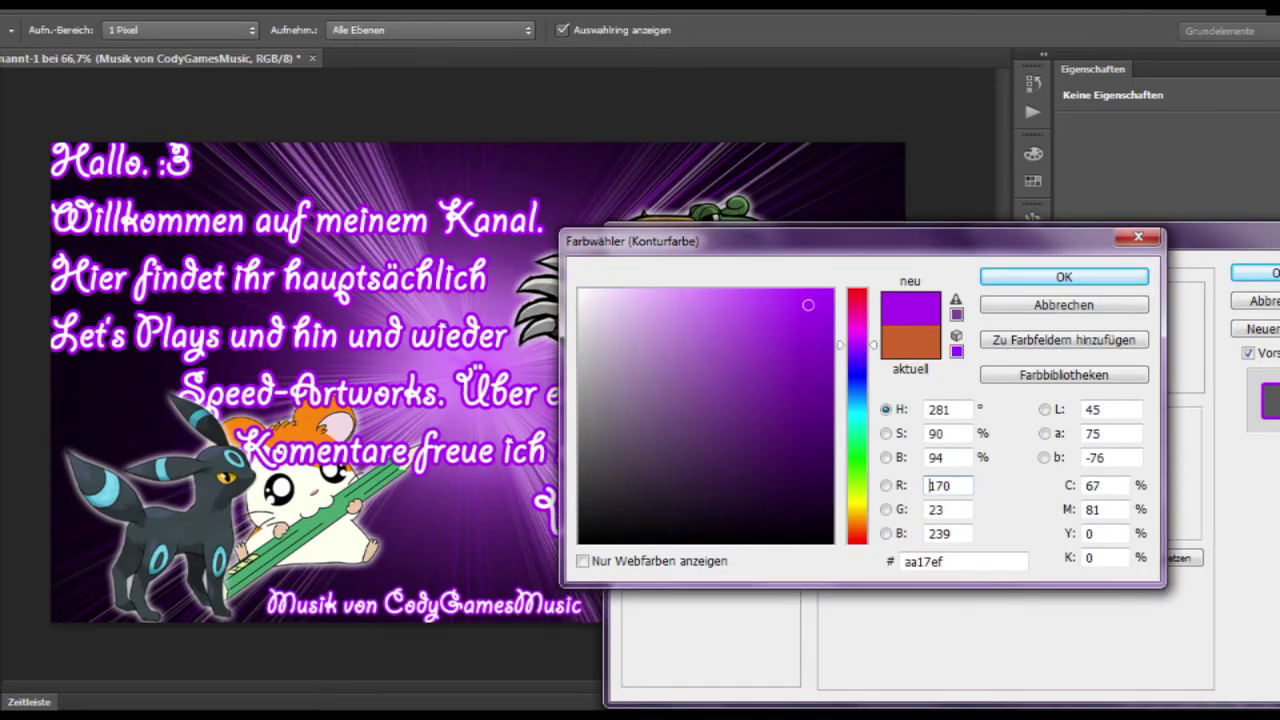
{"action": "key", "text": "Return"}
{"action": "key", "text": "Return"}
Move the music credit and greeting text layers to the top of the layer stack
{"action": "scroll", "coordinate": [1165, 600], "scroll_direction": "up", "scroll_amount": 2}
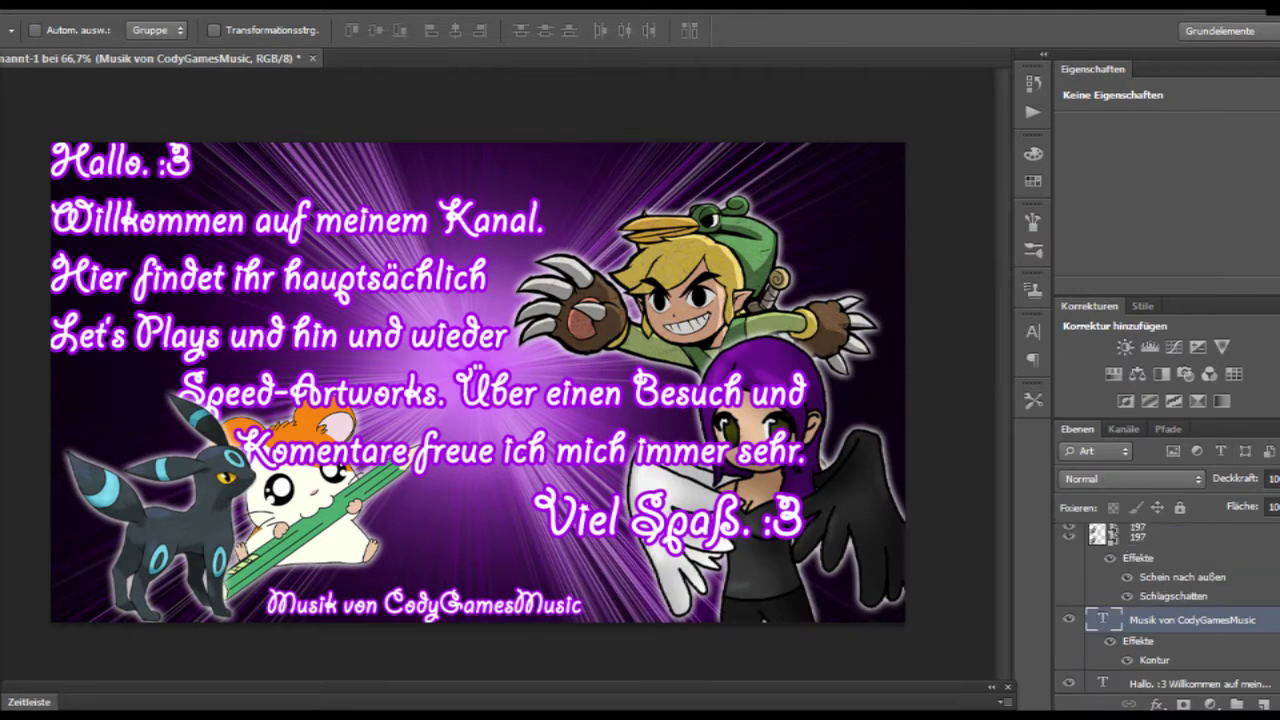
{"action": "key", "text": "ctrl+shift+bracketright"}
{"action": "key", "text": "alt+comma"}
{"action": "key", "text": "ctrl+shift+bracketright"}
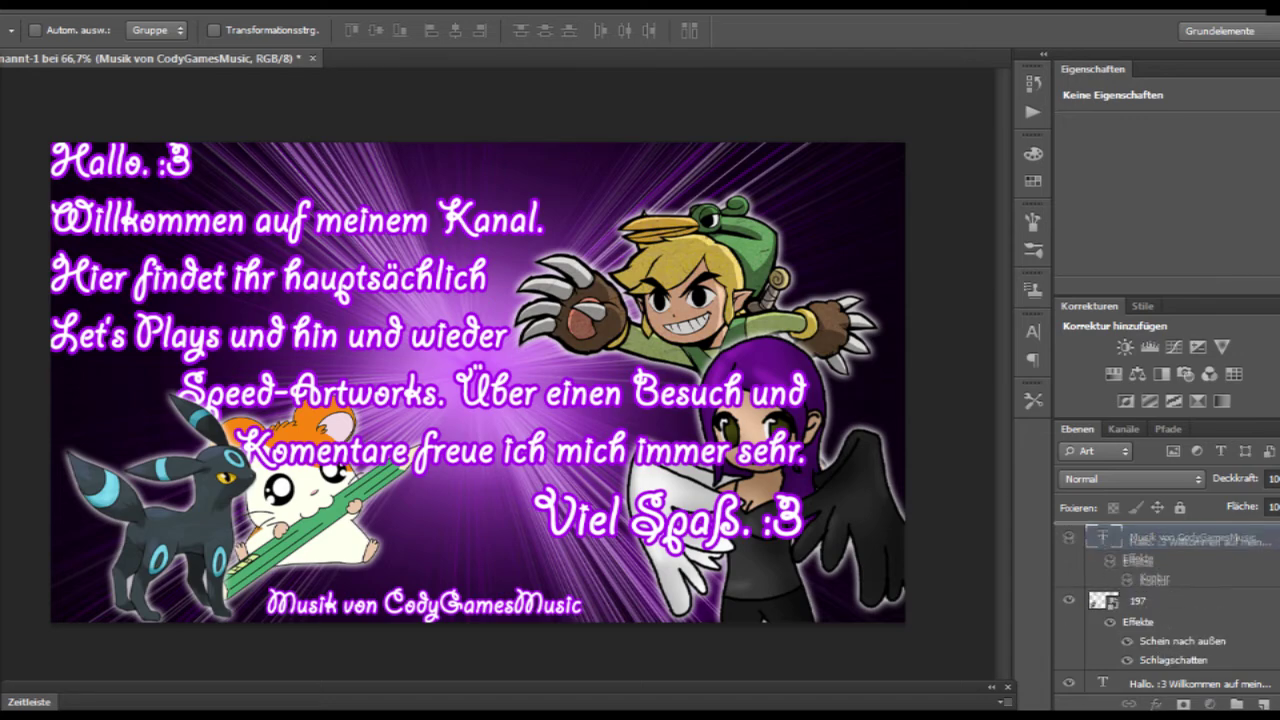
Add a gradient map adjustment layer above all layers using the black-to-white preset "Schwarz, Weiß"
{"action": "left_click", "coordinate": [1222, 400]}
{"action": "left_click", "coordinate": [1170, 133]}
{"action": "left_click", "coordinate": [651, 220]}
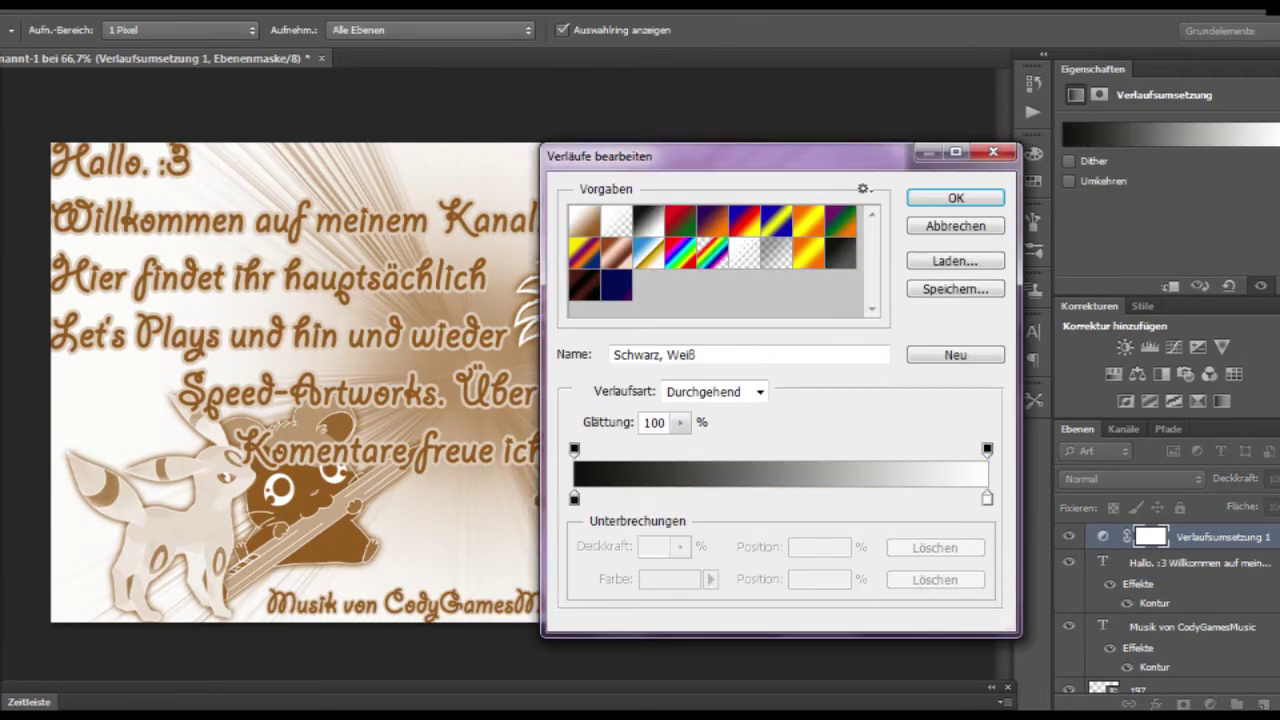
{"action": "key", "text": "Return"}
Lower the opacity of the black-to-white gradient map layer and change its blend mode
{"action": "left_click_drag", "start_coordinate": [1278, 501], "coordinate": [1253, 501]}
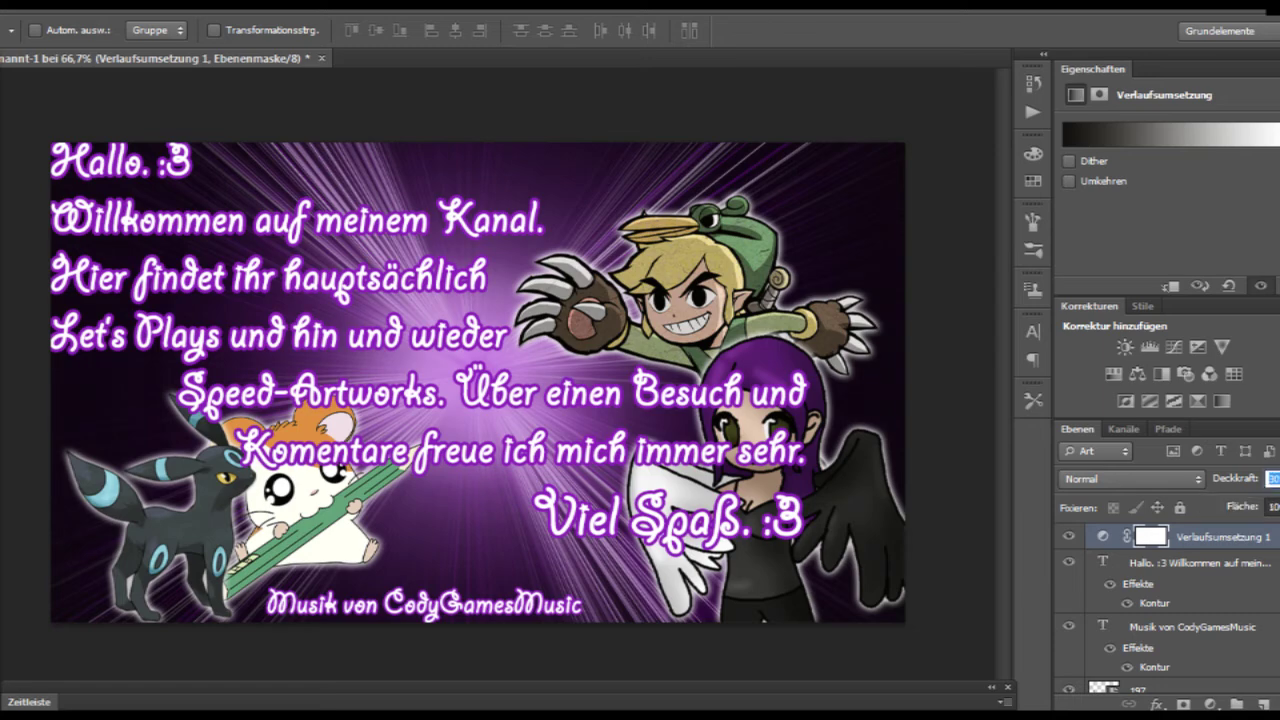
{"action": "left_click", "coordinate": [1132, 479]}
{"action": "left_click", "coordinate": [1130, 284]}
Add a second gradient map running from white to purple 5d1e92, blended with Ineinanderkopieren at 30% opacity
{"action": "left_click", "coordinate": [1222, 400]}
{"action": "left_click", "coordinate": [1170, 133]}
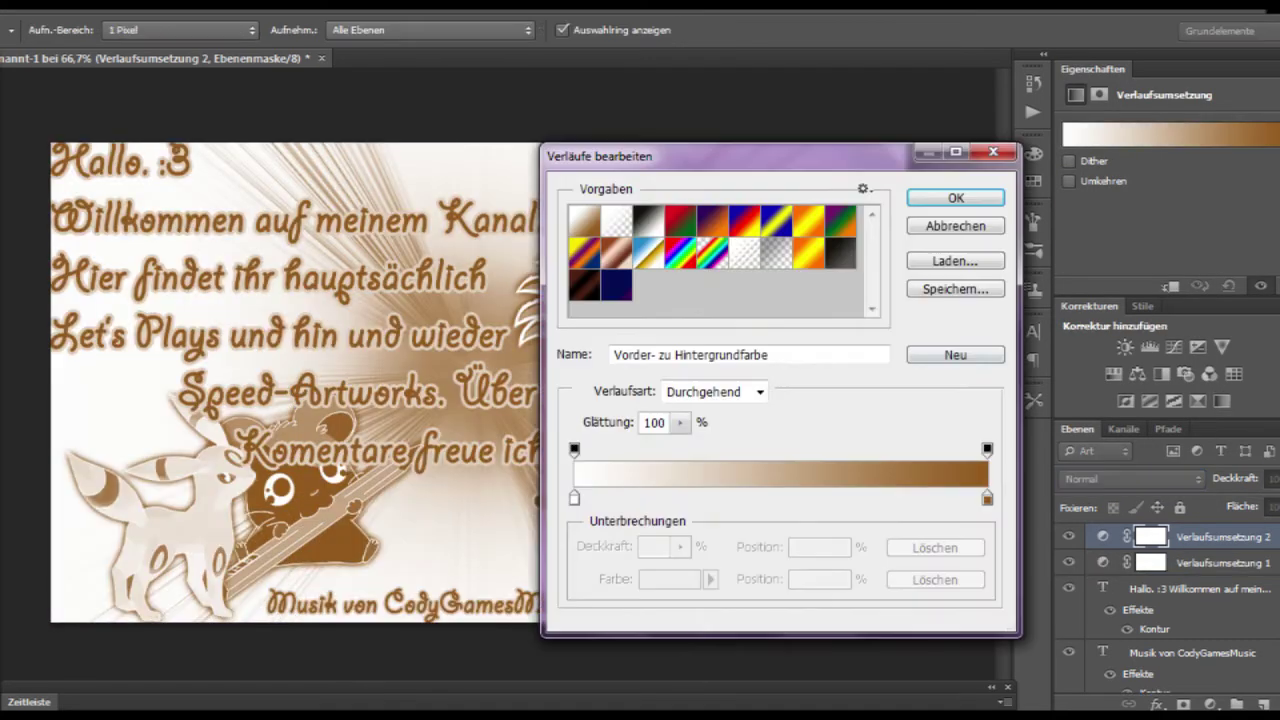
{"action": "double_click", "coordinate": [987, 497]}
{"action": "left_click_drag", "start_coordinate": [849, 520], "coordinate": [849, 349]}
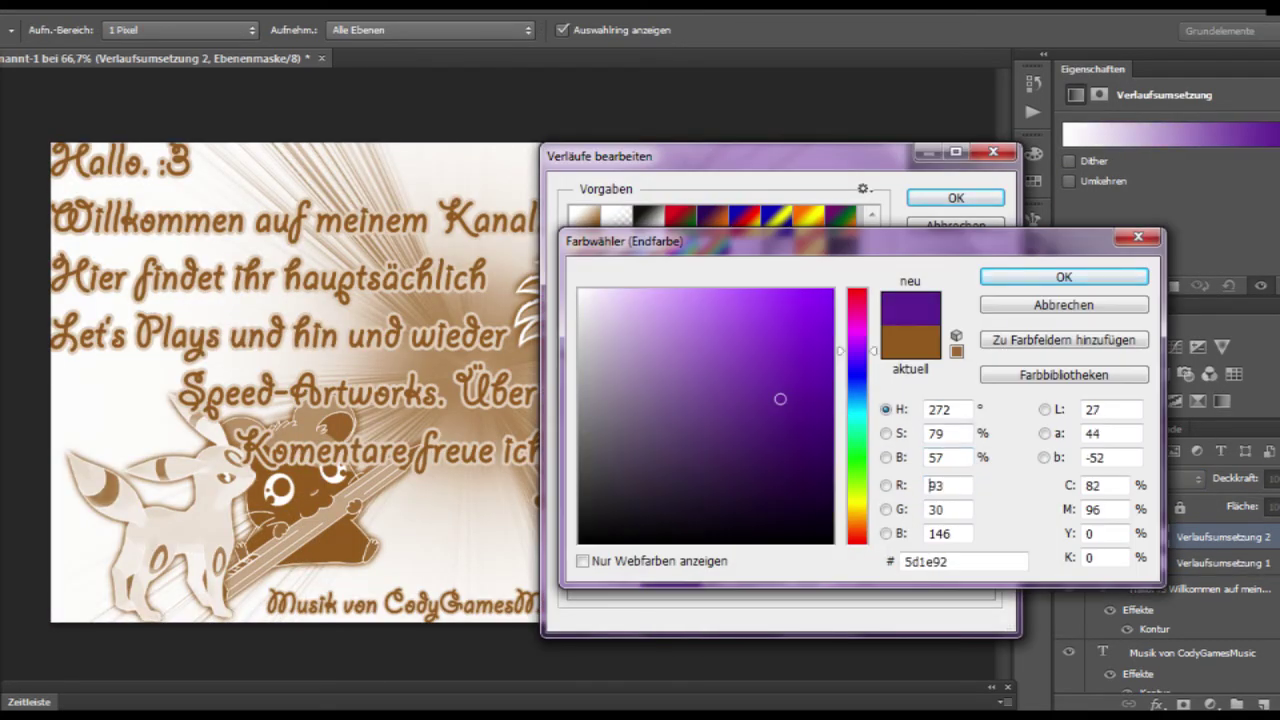
{"action": "left_click", "coordinate": [1023, 277]}
{"action": "left_click", "coordinate": [954, 199]}
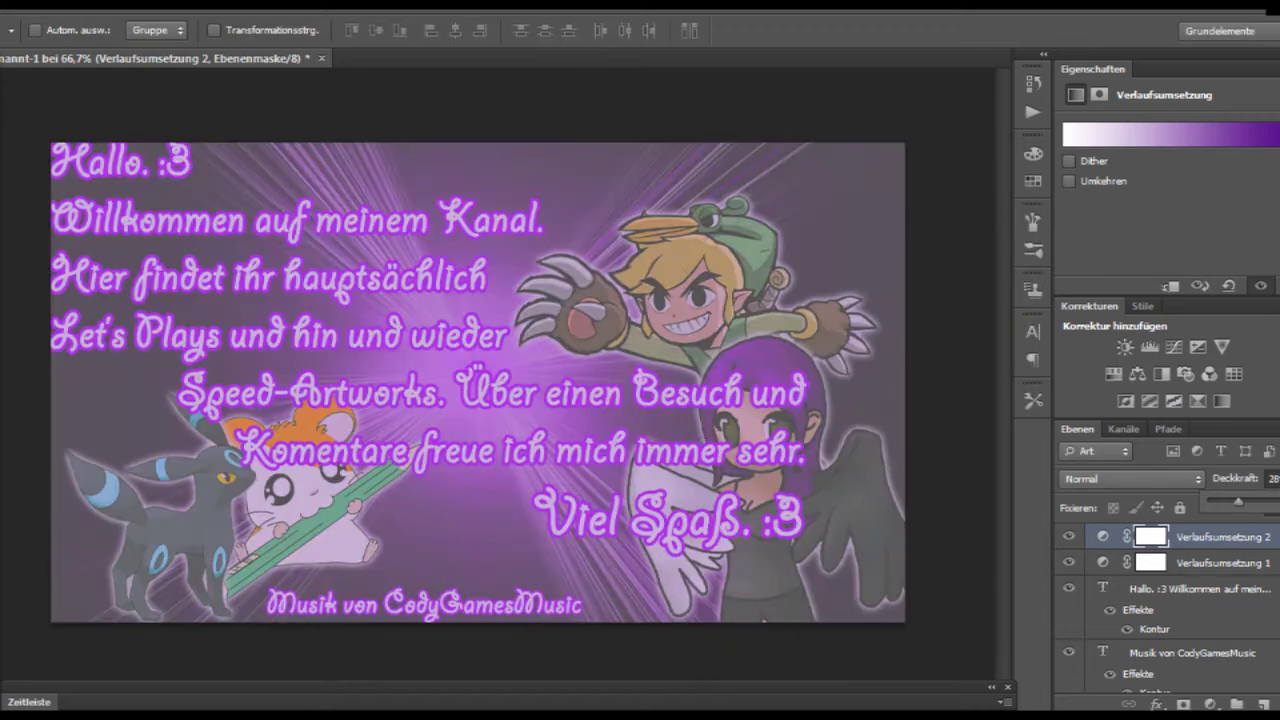
{"action": "left_click", "coordinate": [1132, 479]}
{"action": "left_click", "coordinate": [1090, 171]}
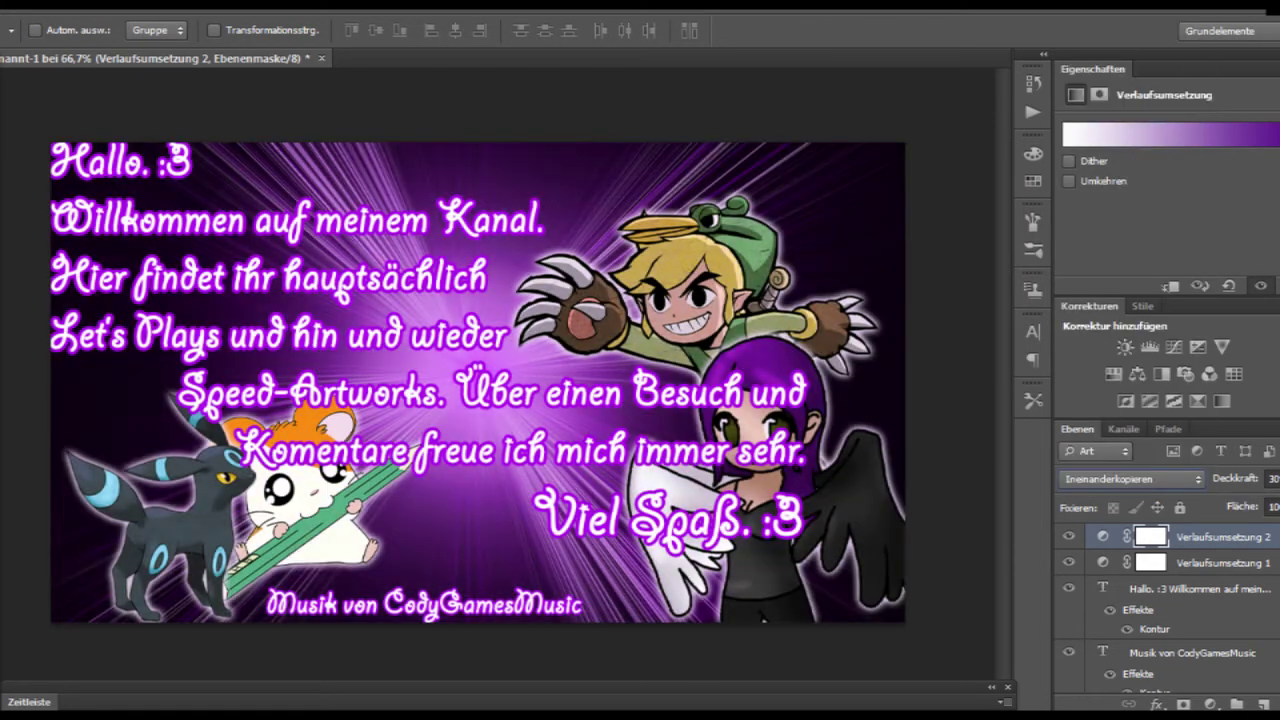
Add a brightness/contrast adjustment layer on top with brightness 26 and contrast 14
{"action": "left_click", "coordinate": [1125, 347]}
{"action": "left_click_drag", "start_coordinate": [1182, 180], "coordinate": [1194, 180]}
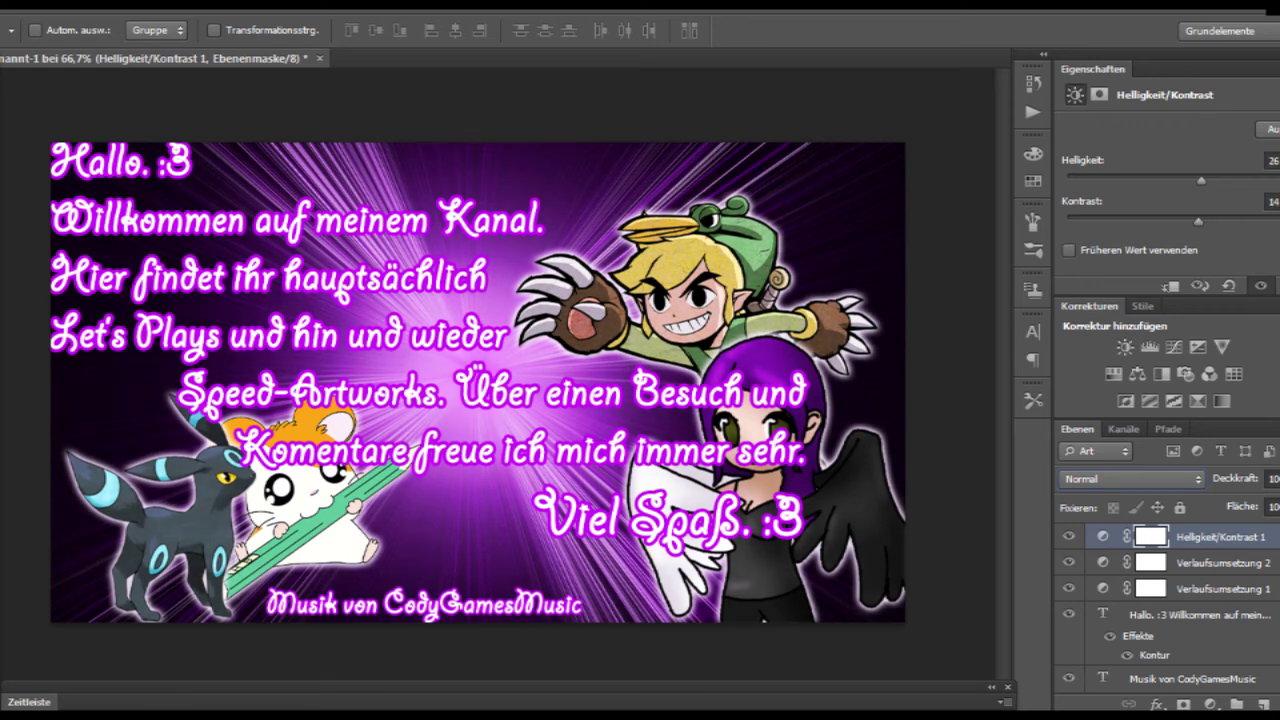
Correct "Komentare" to "Kommentare" in the greeting text
{"action": "key", "text": "t"}
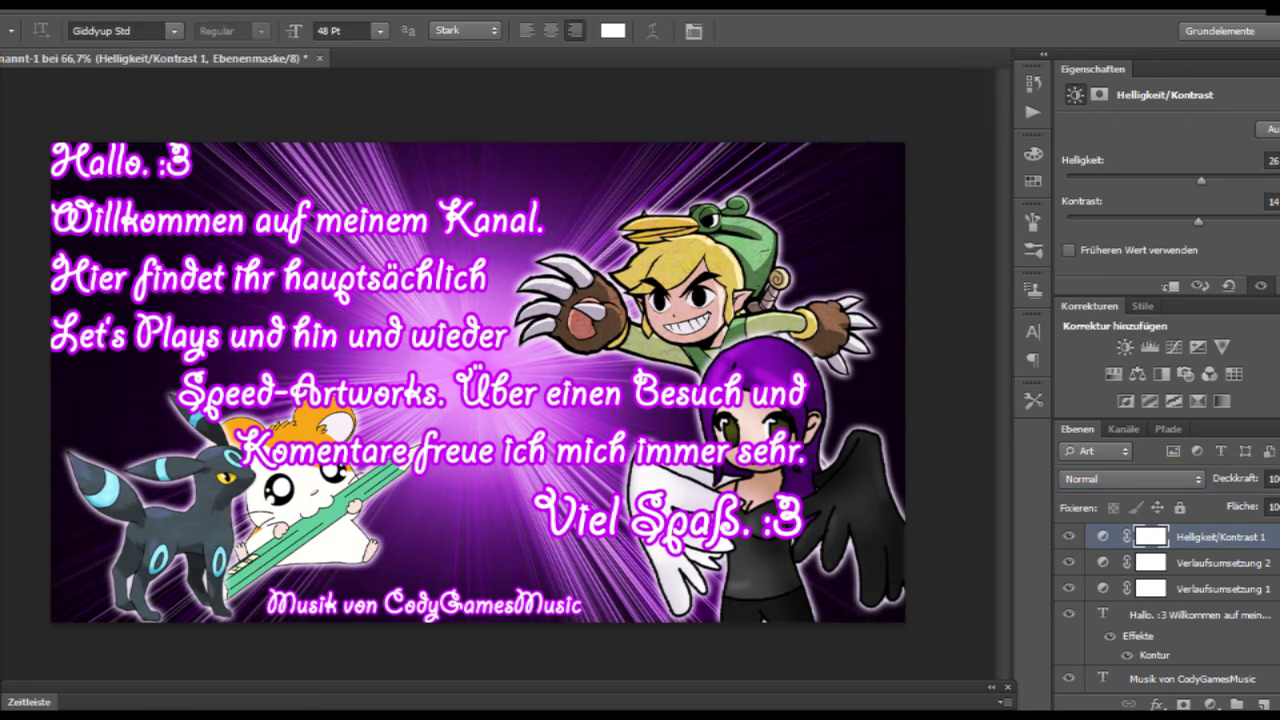
{"action": "left_click", "coordinate": [318, 432]}
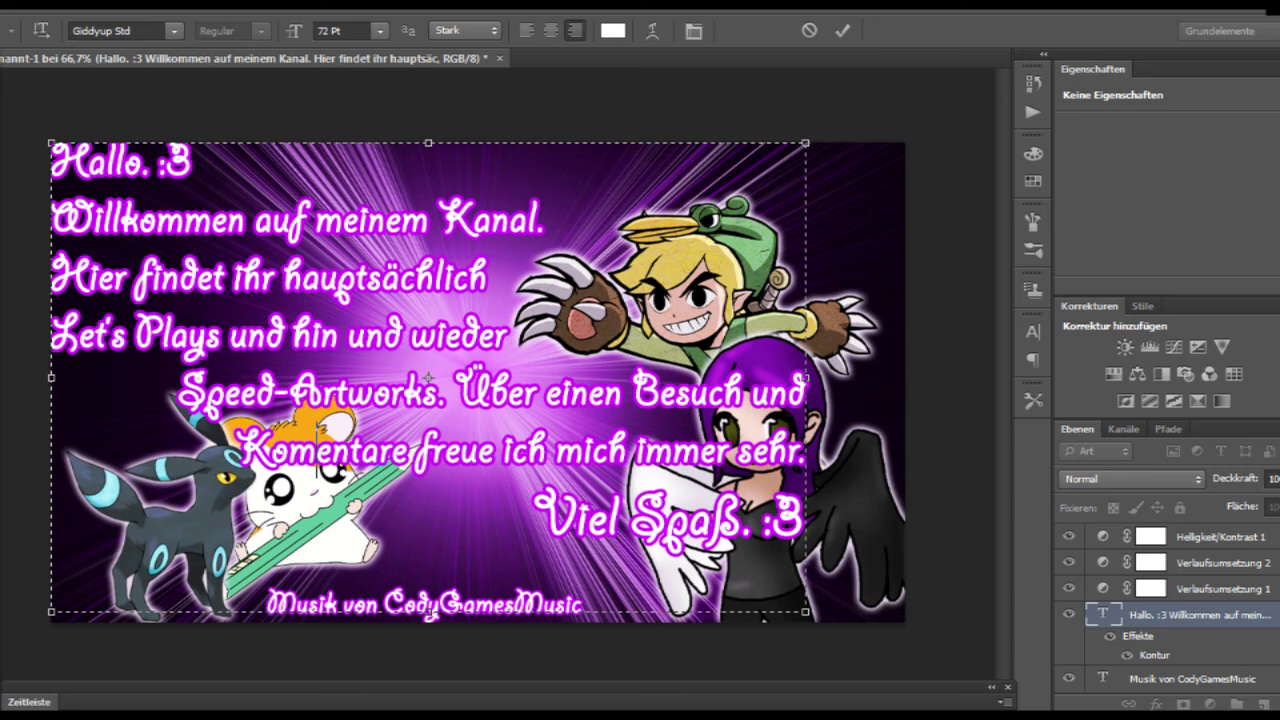
{"action": "type", "text": "m"}
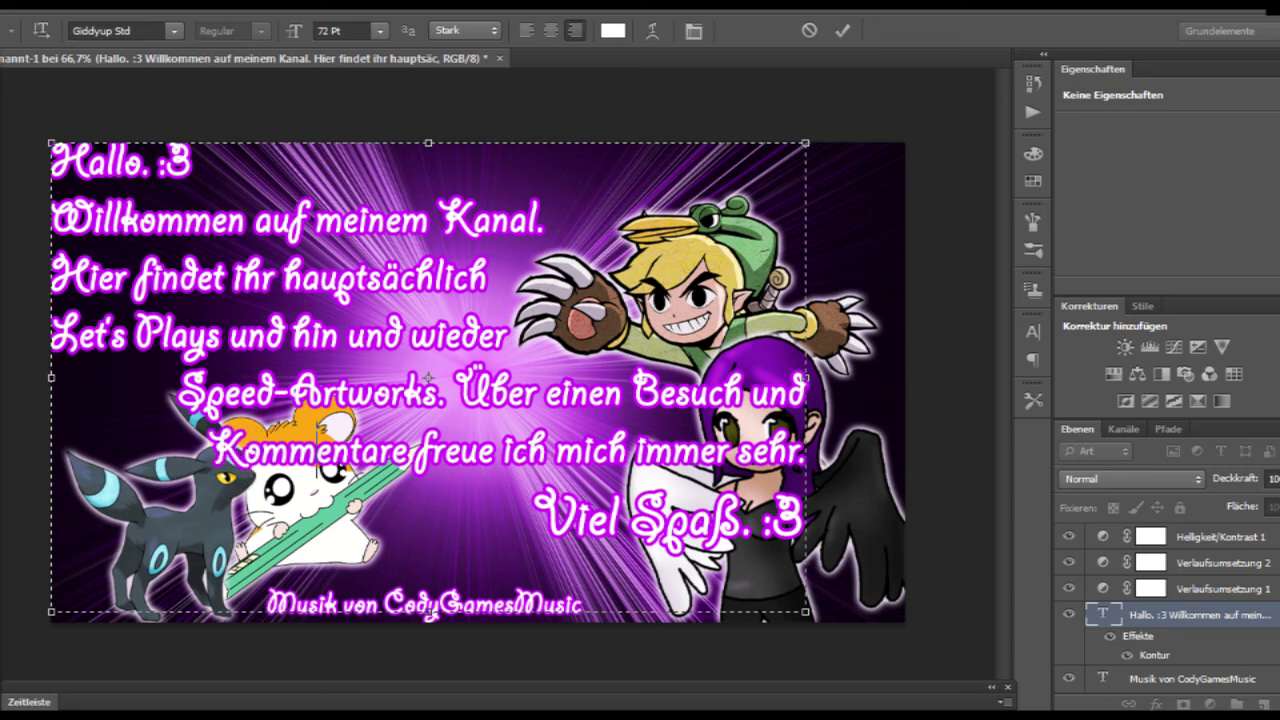
{"action": "key", "text": "ctrl+Return"}
{"action": "key", "text": "v"}
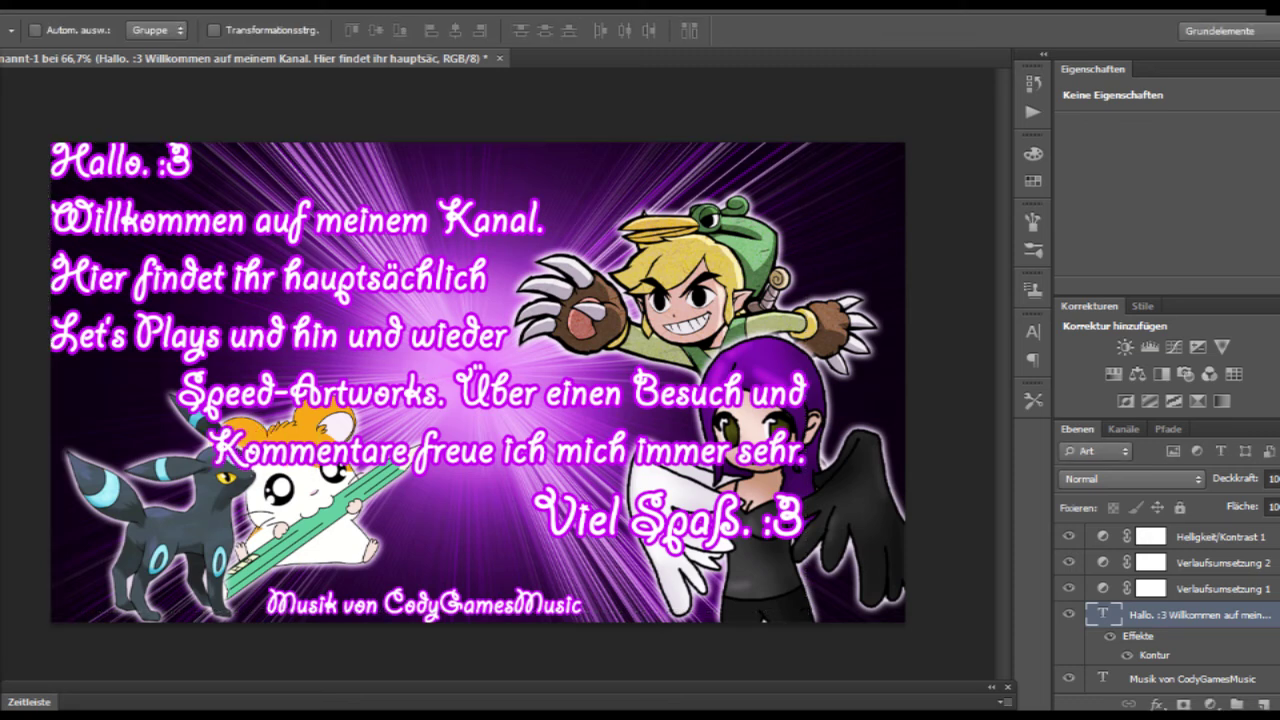